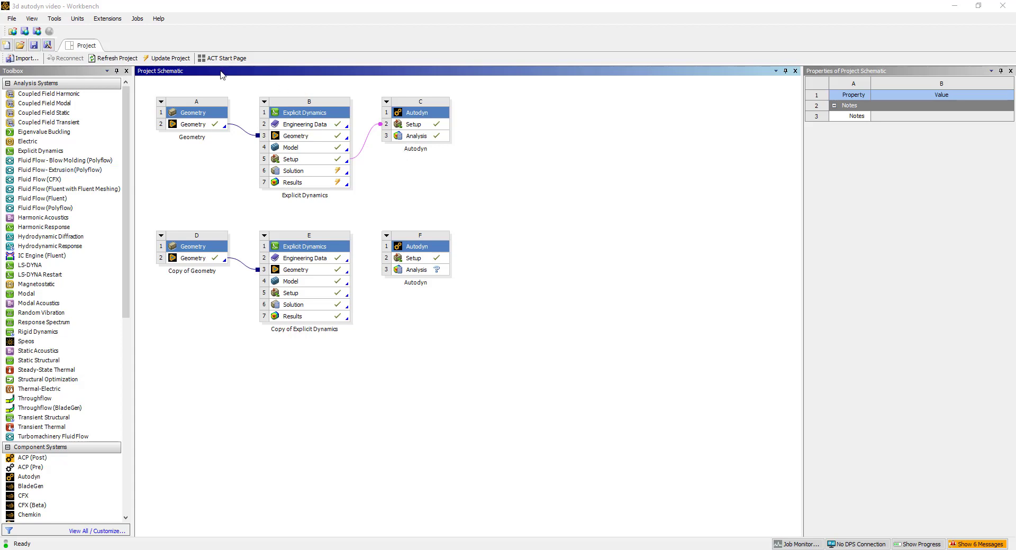
Step: Rename the Explicit Dynamics system in block B as "2d Explicit Dynamics"
{"action": "left_click", "coordinate": [296, 116]}
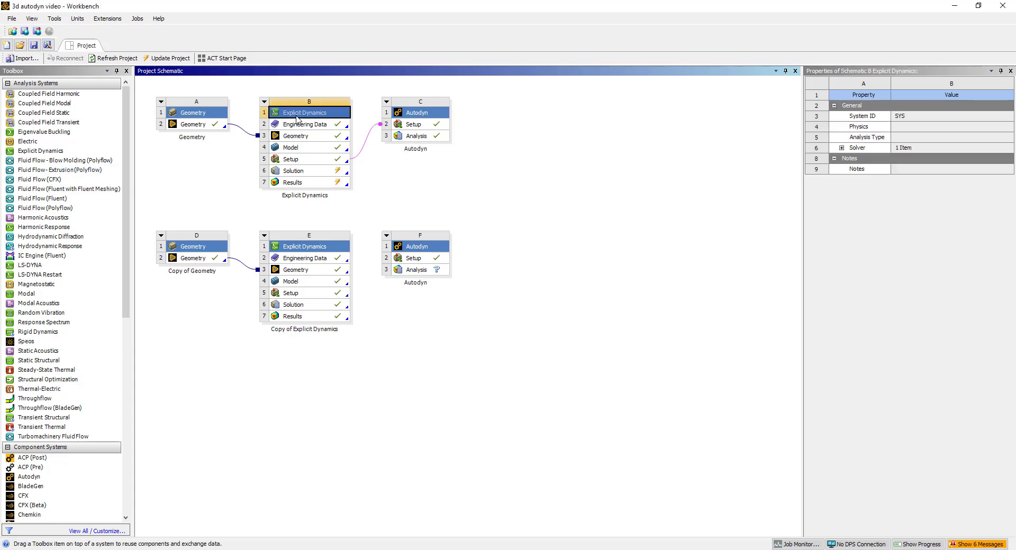
{"action": "double_click", "coordinate": [297, 117]}
{"action": "key", "text": "Home"}
{"action": "type", "text": "2d"}
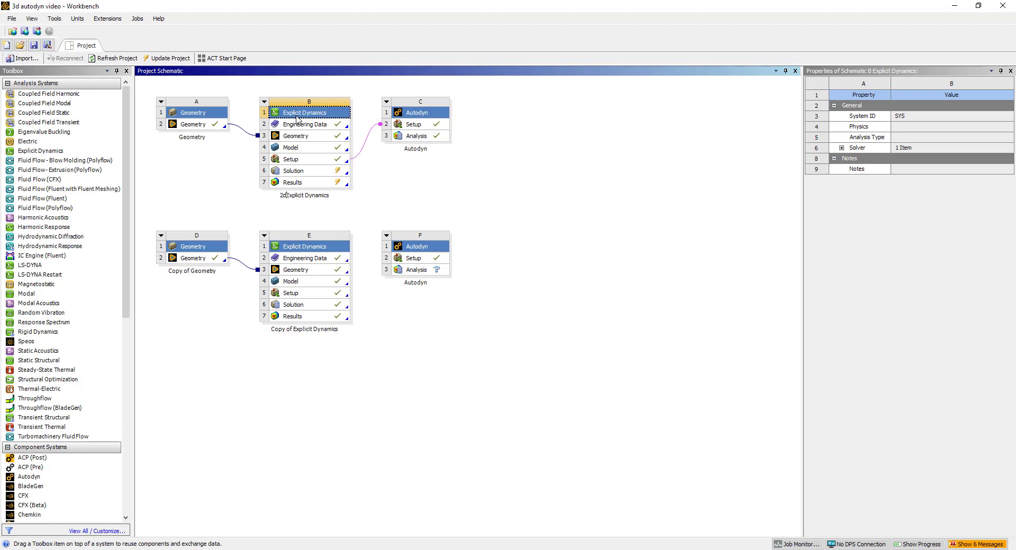
Step: Rename the system "Copy of Explicit Dynamics" as "3d Explicit Dynamics"
{"action": "double_click", "coordinate": [313, 246]}
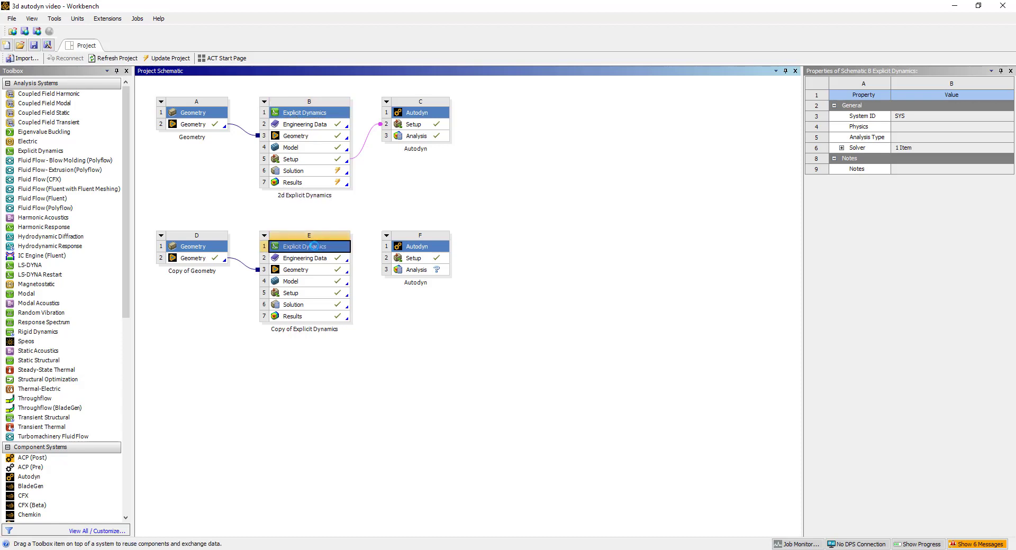
{"action": "key", "text": "Home"}
{"action": "key", "text": "shift+Right"}
{"action": "key", "text": "shift+Right"}
{"action": "key", "text": "shift+Right"}
{"action": "key", "text": "shift+Right"}
{"action": "key", "text": "shift+Right"}
{"action": "key", "text": "shift+Right"}
{"action": "key", "text": "shift+Right"}
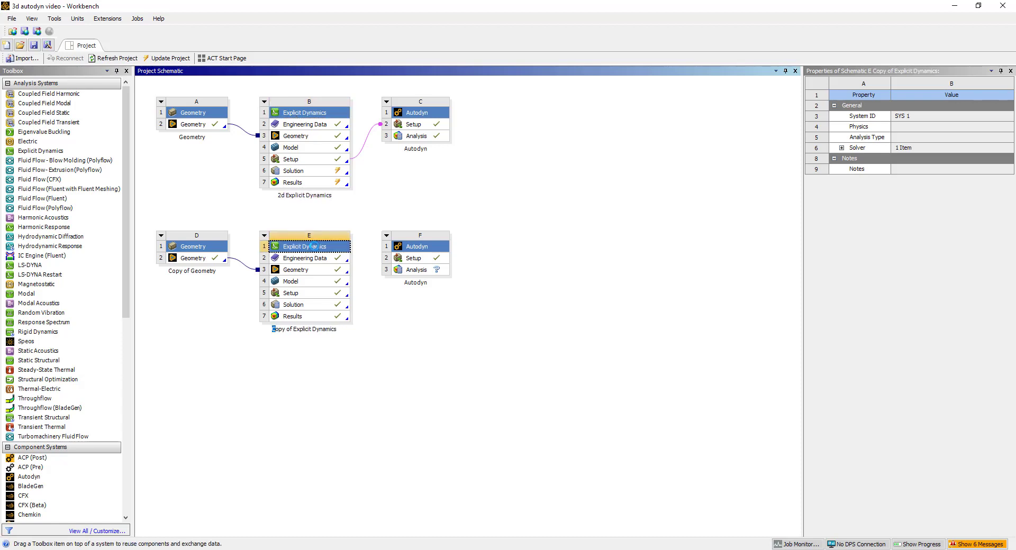
{"action": "type", "text": "2"}
{"action": "key", "text": "BackSpace"}
{"action": "type", "text": "3d"}
{"action": "key", "text": "Return"}
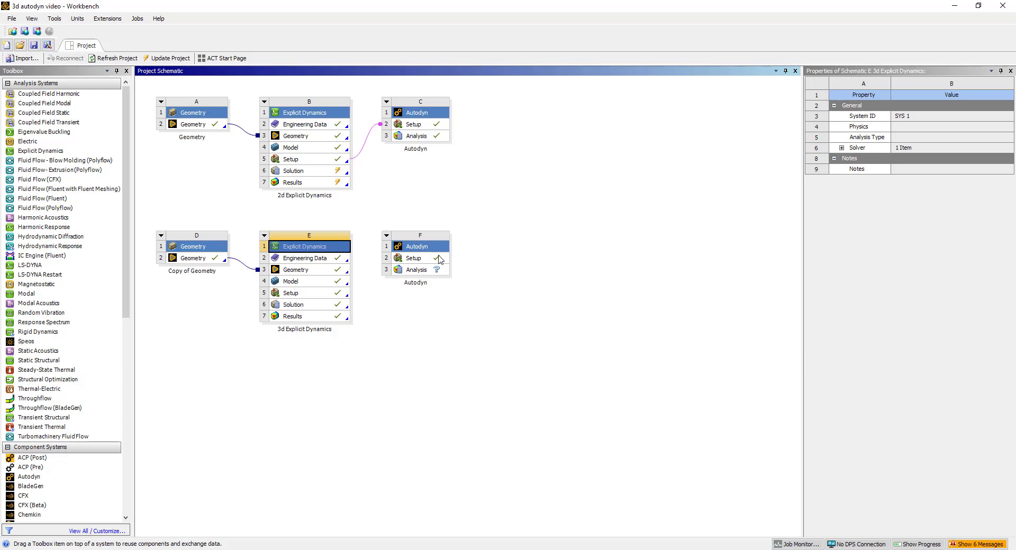
Step: Link the Setup cell of the 3d Explicit Dynamics system to the Setup cell of Autodyn system F
{"action": "left_click", "coordinate": [438, 261]}
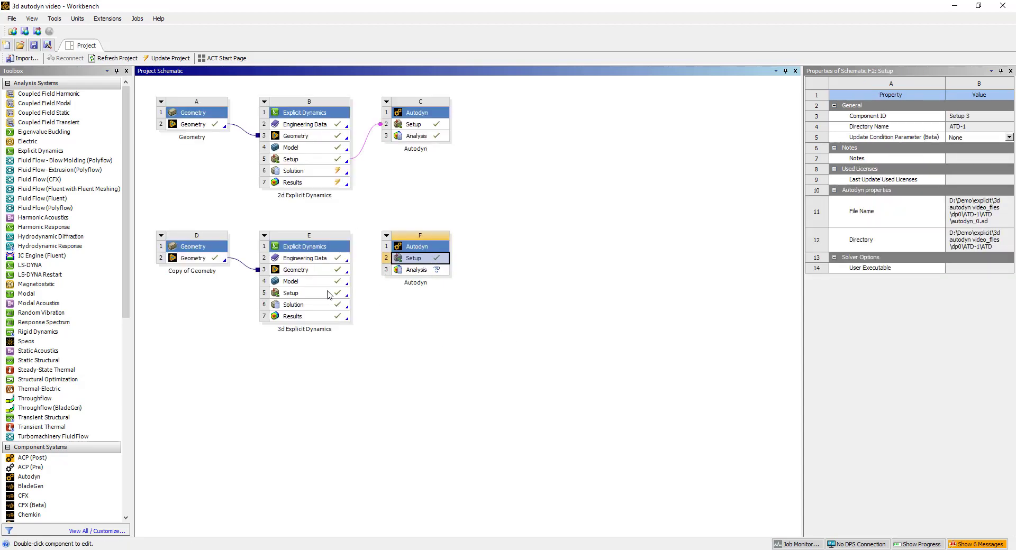
{"action": "left_click_drag", "start_coordinate": [327, 293], "coordinate": [405, 260]}
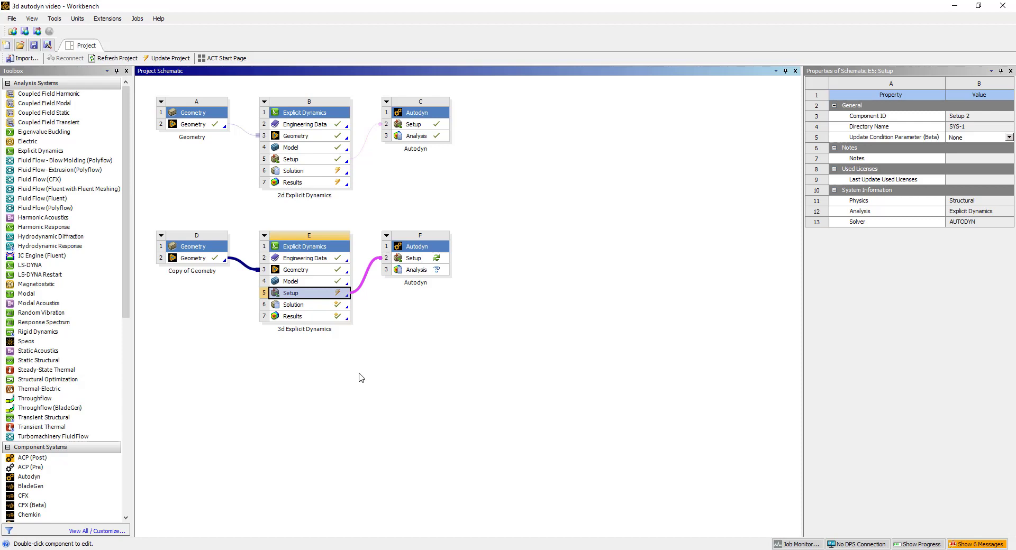
Step: Switch to File Explorer's batch file search results and open auto.bat from D:\temp in Sublime Text
{"action": "mouse_move", "coordinate": [298, 549]}
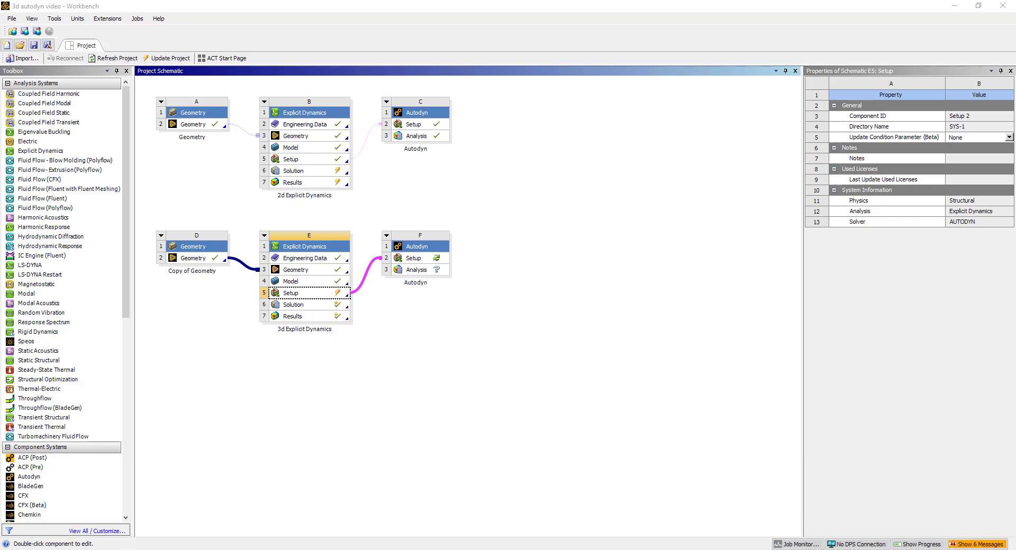
{"action": "key", "text": "alt+Tab"}
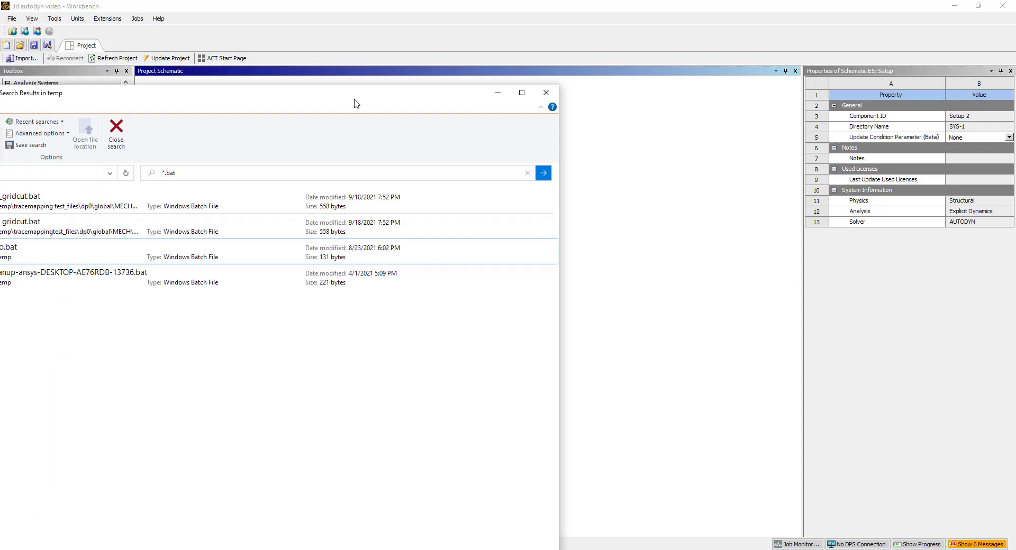
{"action": "left_click", "coordinate": [254, 257]}
{"action": "right_click", "coordinate": [254, 258]}
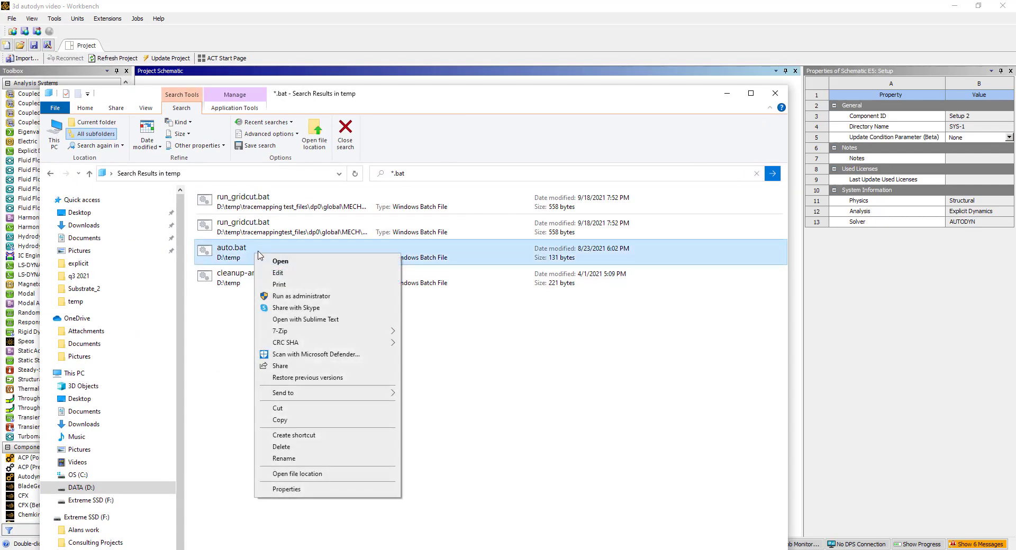
{"action": "left_click", "coordinate": [298, 320]}
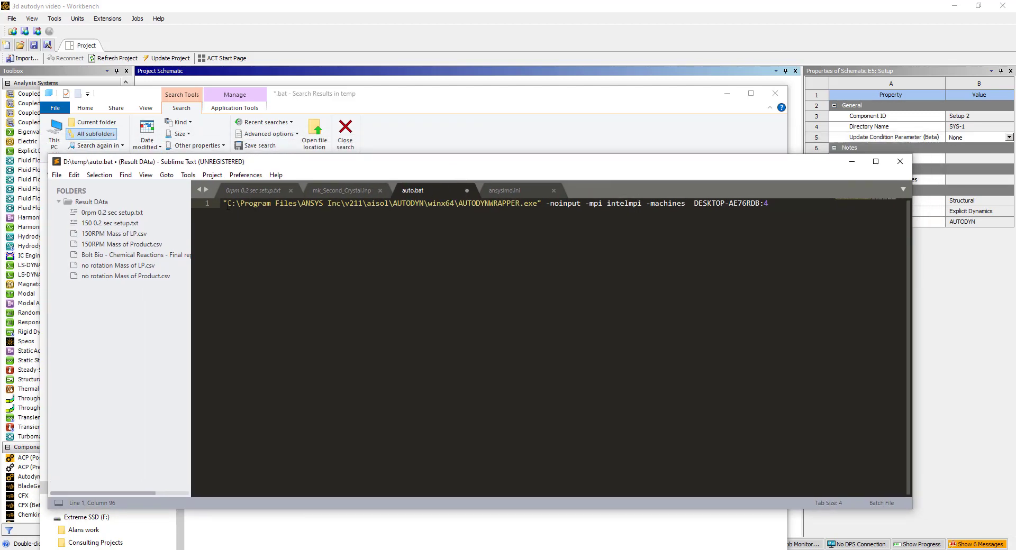
Step: Review the auto.bat command line, covering the AUTODYNWRAPPER.exe path, the noinput, mpi and machines options, and the machine name with its trailing number
{"action": "left_click_drag", "start_coordinate": [467, 203], "coordinate": [516, 204]}
{"action": "left_click", "coordinate": [432, 204]}
{"action": "left_click_drag", "start_coordinate": [458, 204], "coordinate": [534, 206]}
{"action": "left_click", "coordinate": [546, 205]}
{"action": "double_click", "coordinate": [617, 204]}
{"action": "left_click", "coordinate": [663, 204]}
{"action": "double_click", "coordinate": [664, 204]}
{"action": "left_click", "coordinate": [718, 206]}
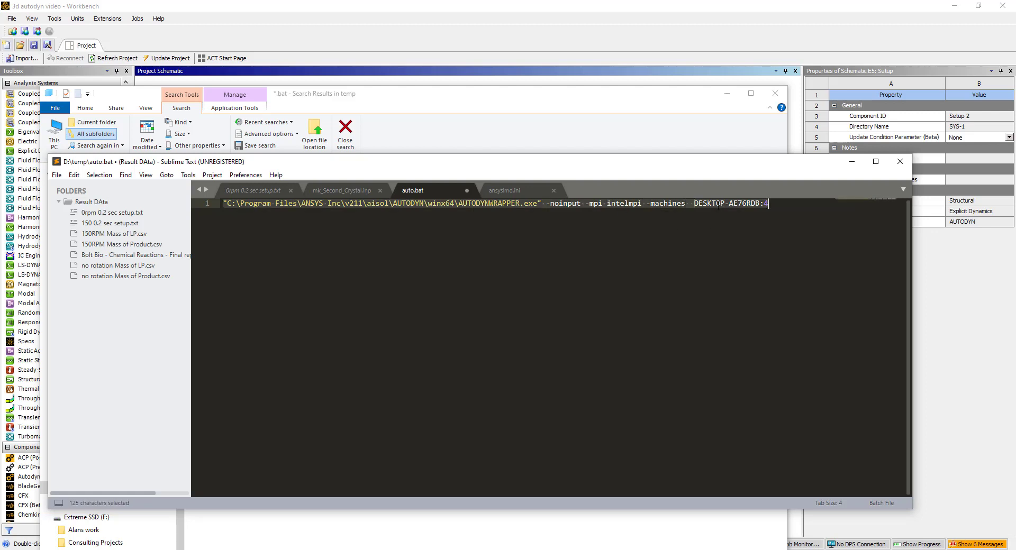
{"action": "left_click_drag", "start_coordinate": [692, 204], "coordinate": [768, 205]}
{"action": "left_click", "coordinate": [765, 229]}
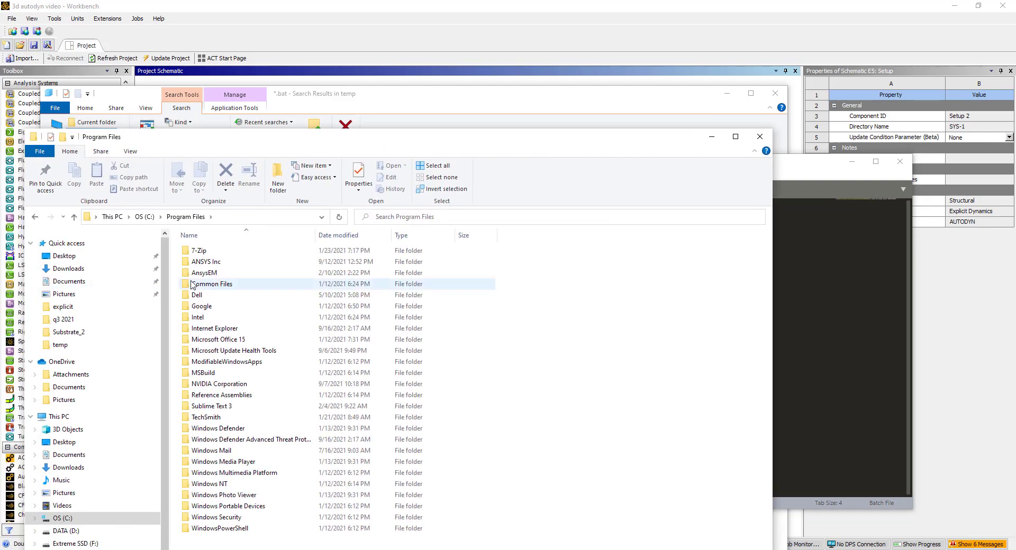
Step: In File Explorer, browse from Program Files to ANSYS Inc\v212\aisol\AUTODYN\winx64, locate AUTODYNWRAPPER.exe and show the full folder path
{"action": "double_click", "coordinate": [211, 266]}
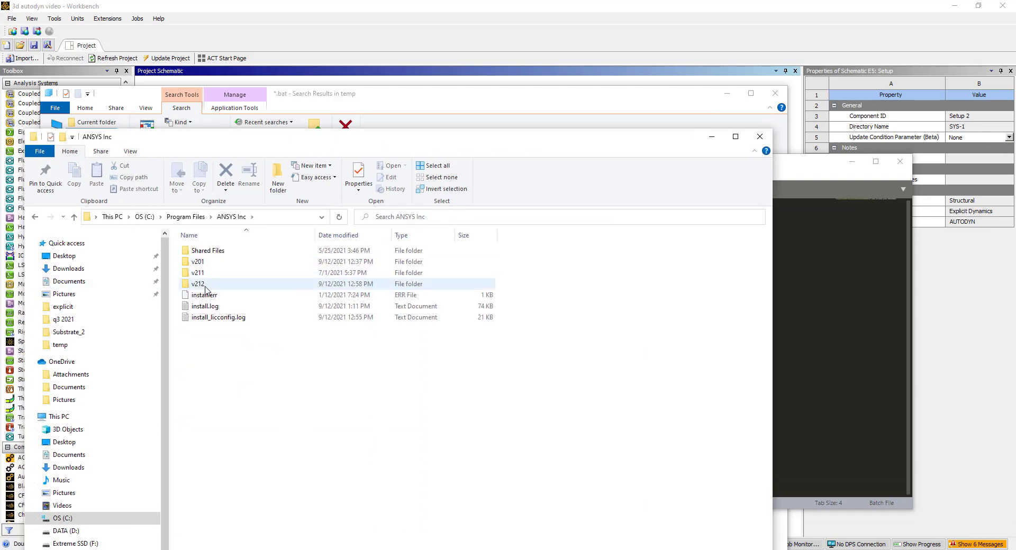
{"action": "double_click", "coordinate": [205, 286]}
{"action": "left_click_drag", "start_coordinate": [375, 140], "coordinate": [380, 97]}
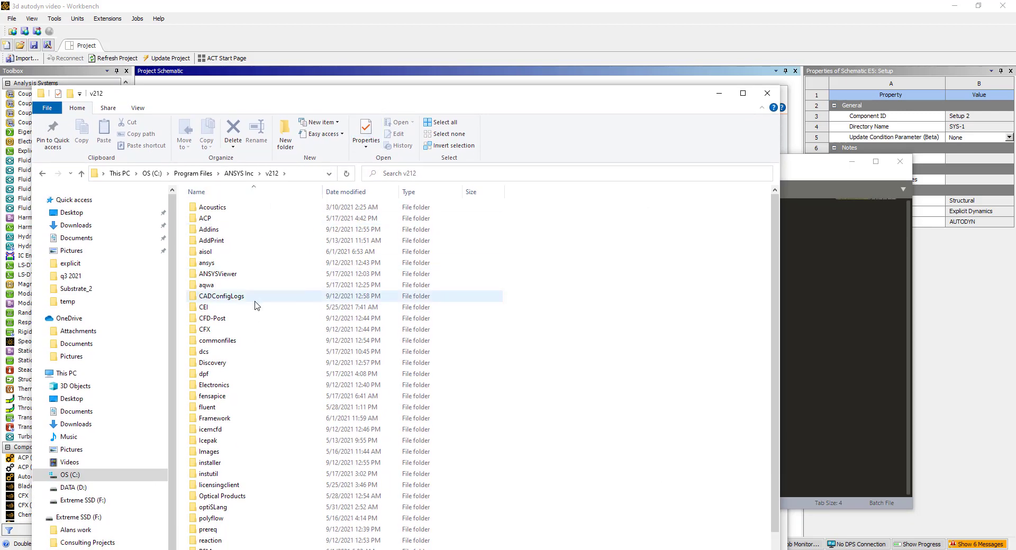
{"action": "double_click", "coordinate": [240, 256]}
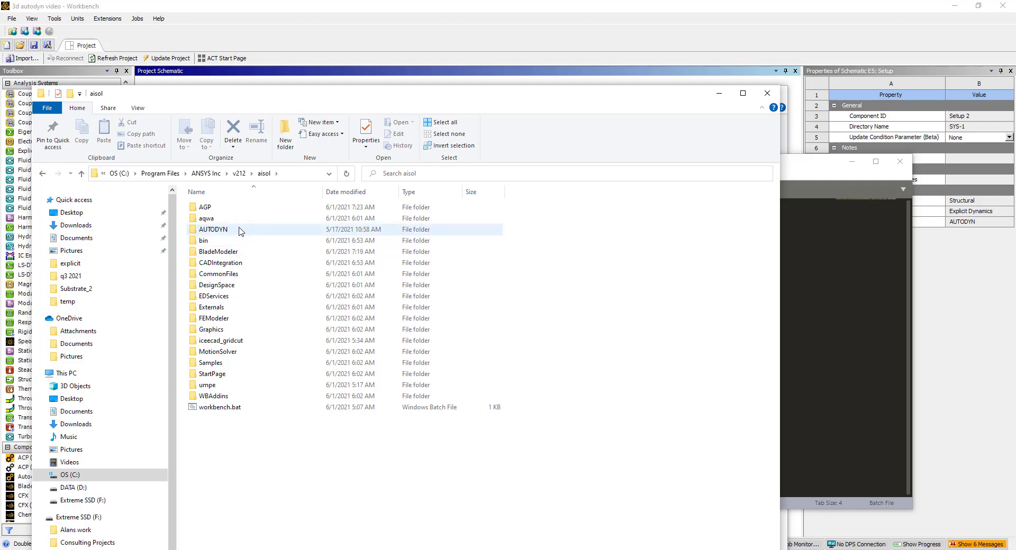
{"action": "double_click", "coordinate": [239, 229]}
{"action": "double_click", "coordinate": [236, 208]}
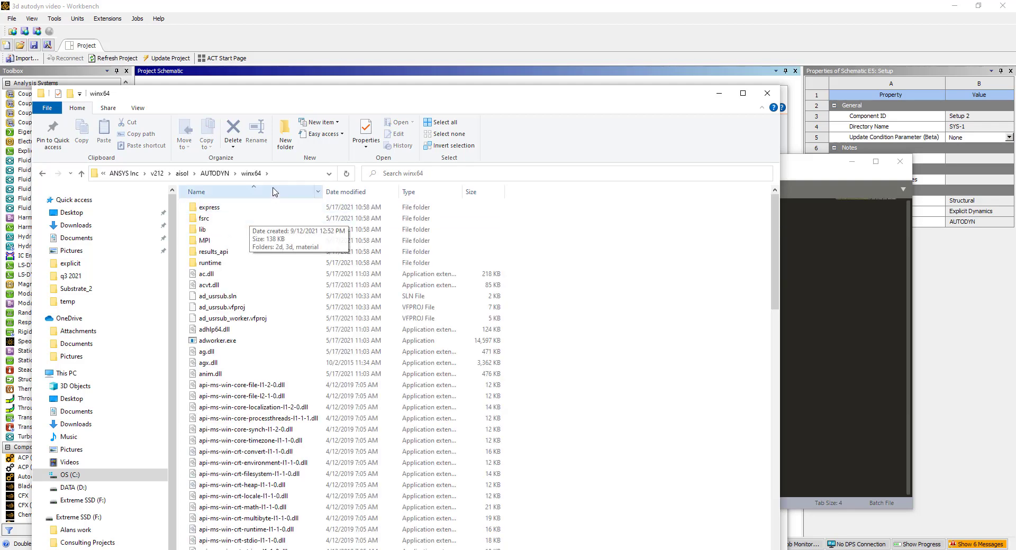
{"action": "scroll", "coordinate": [289, 402], "scroll_direction": "down", "scroll_amount": 8}
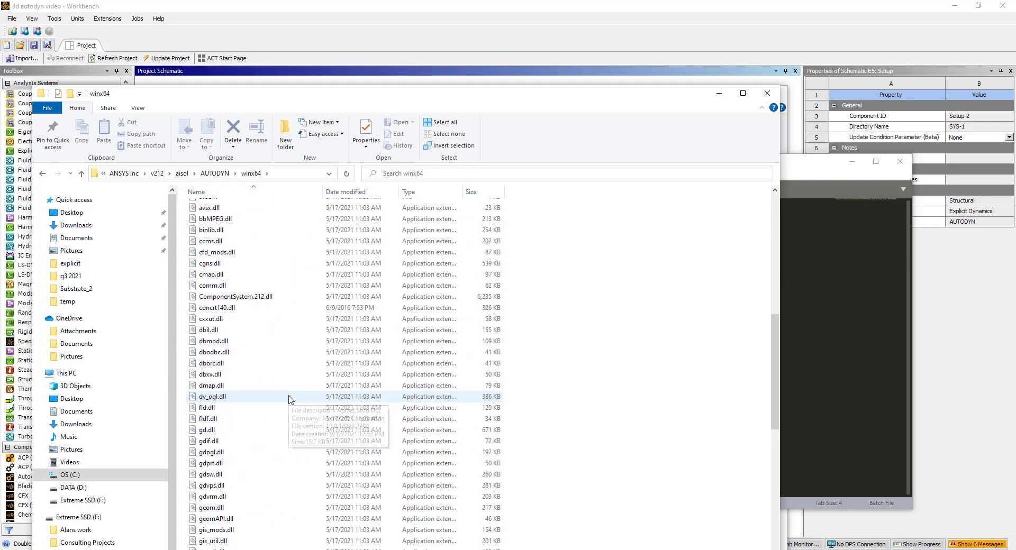
{"action": "left_click", "coordinate": [248, 349]}
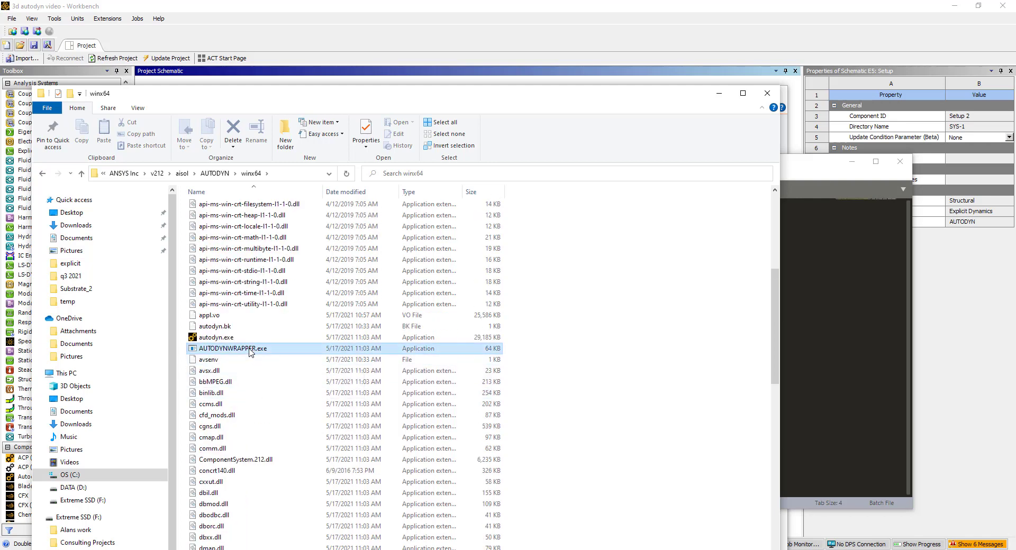
{"action": "left_click", "coordinate": [286, 177]}
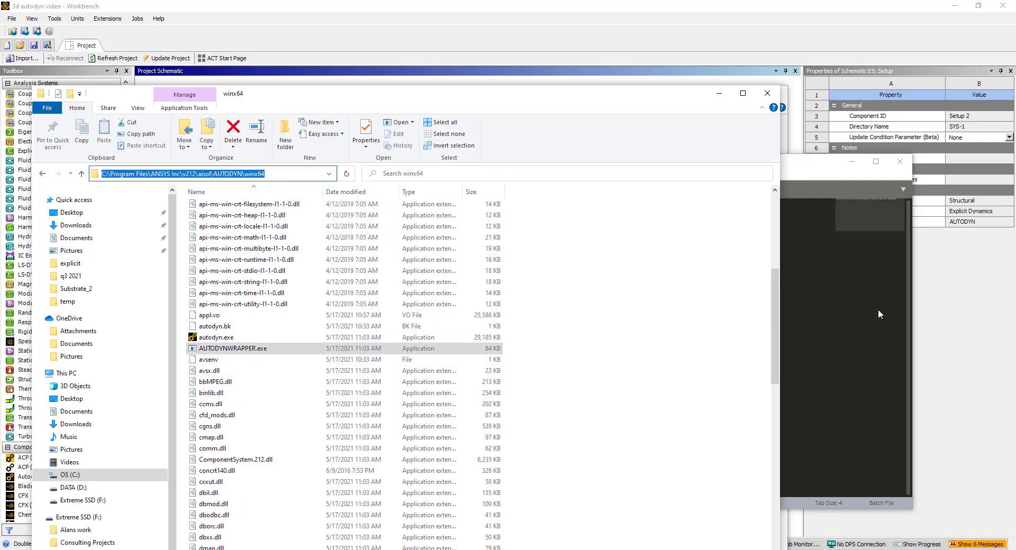
Step: In Sublime Text, change the ANSYS version folder in the auto.bat path to v212 and save the file
{"action": "left_click", "coordinate": [854, 316]}
{"action": "left_click", "coordinate": [358, 203]}
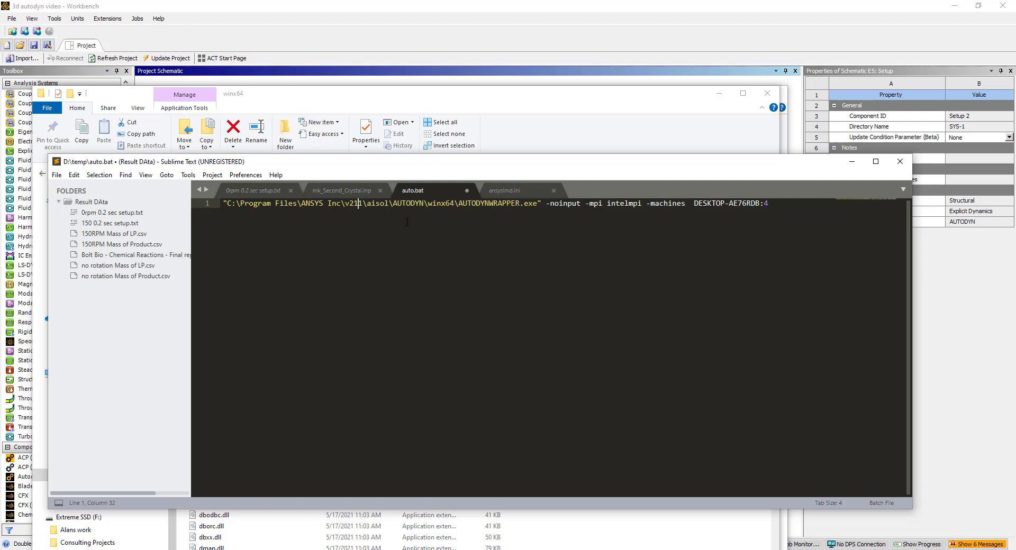
{"action": "key", "text": "Delete"}
{"action": "type", "text": "2"}
{"action": "key", "text": "End"}
{"action": "key", "text": "ctrl+s"}
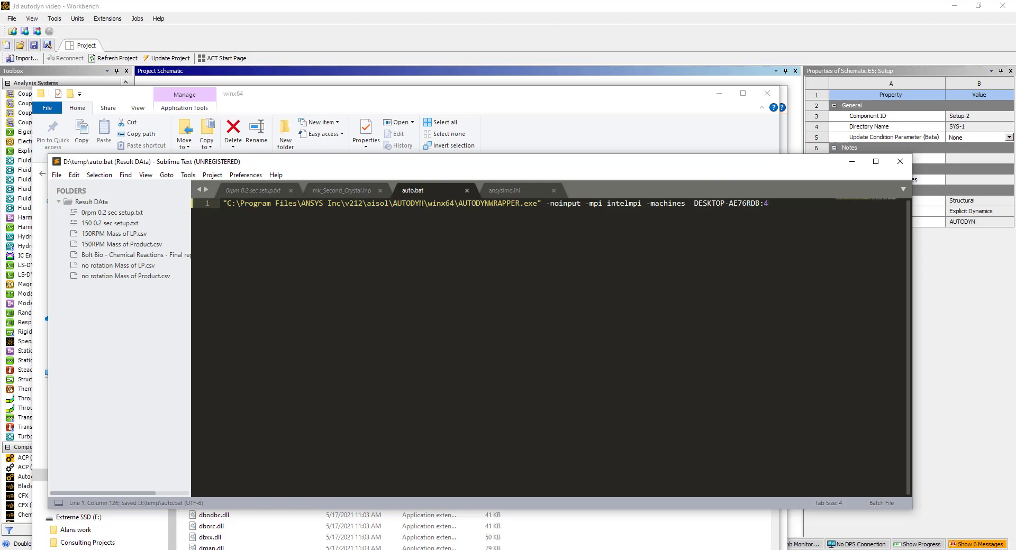
Step: Switch to File Explorer, go to the temp folder on the D drive and run auto.bat
{"action": "left_click", "coordinate": [445, 96]}
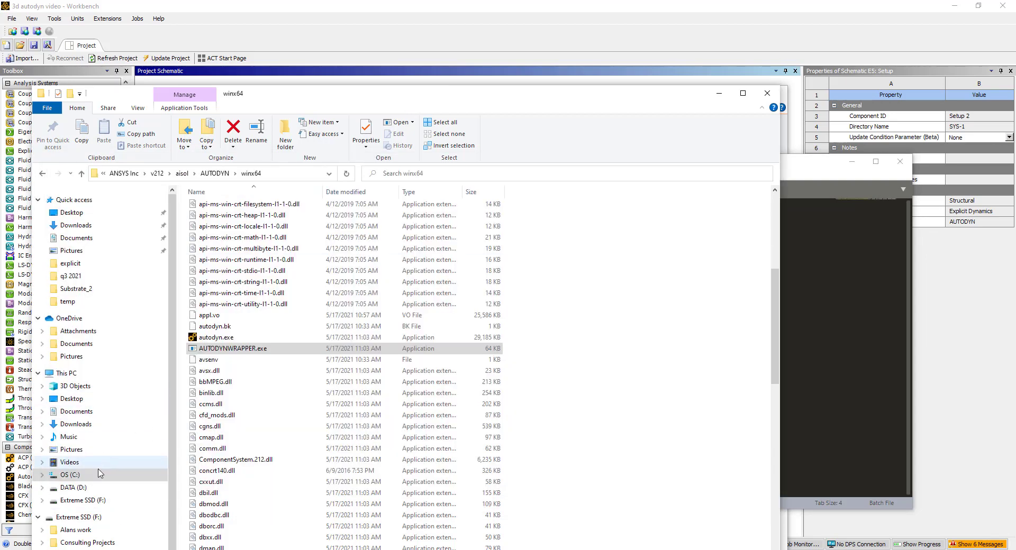
{"action": "left_click", "coordinate": [79, 488]}
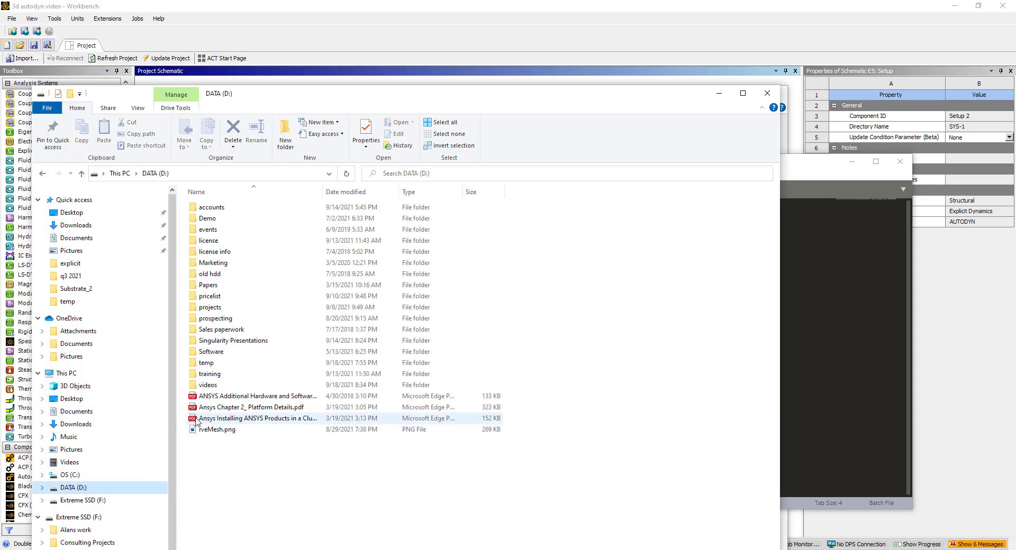
{"action": "double_click", "coordinate": [220, 364]}
{"action": "double_click", "coordinate": [217, 207]}
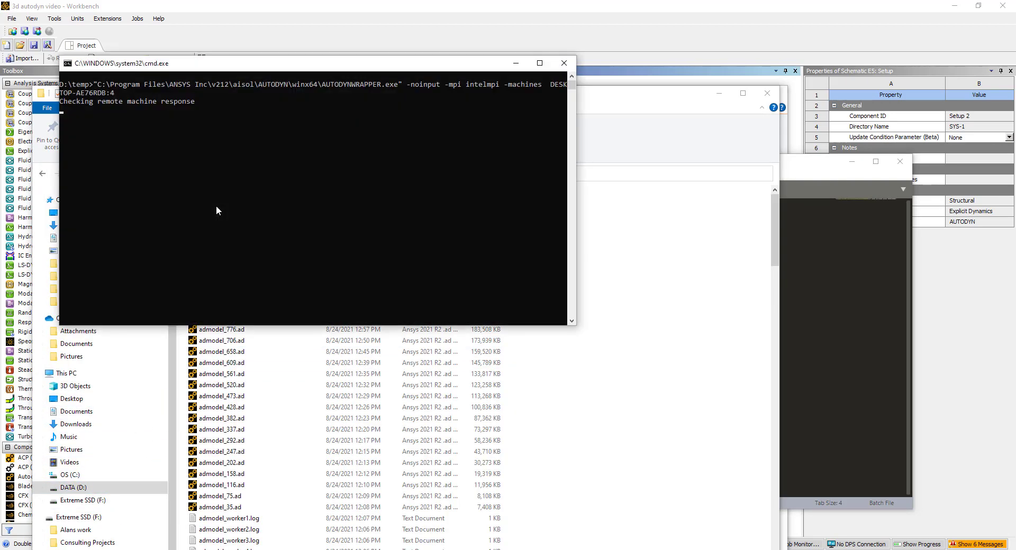
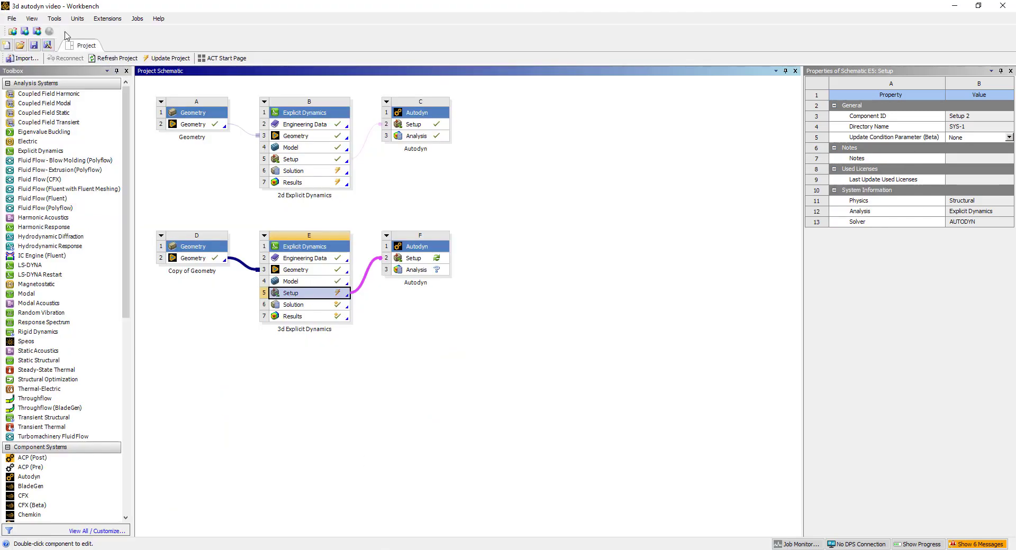
Step: In Workbench, update the Setup cell of the 3d Explicit Dynamics system
{"action": "left_click", "coordinate": [32, 18]}
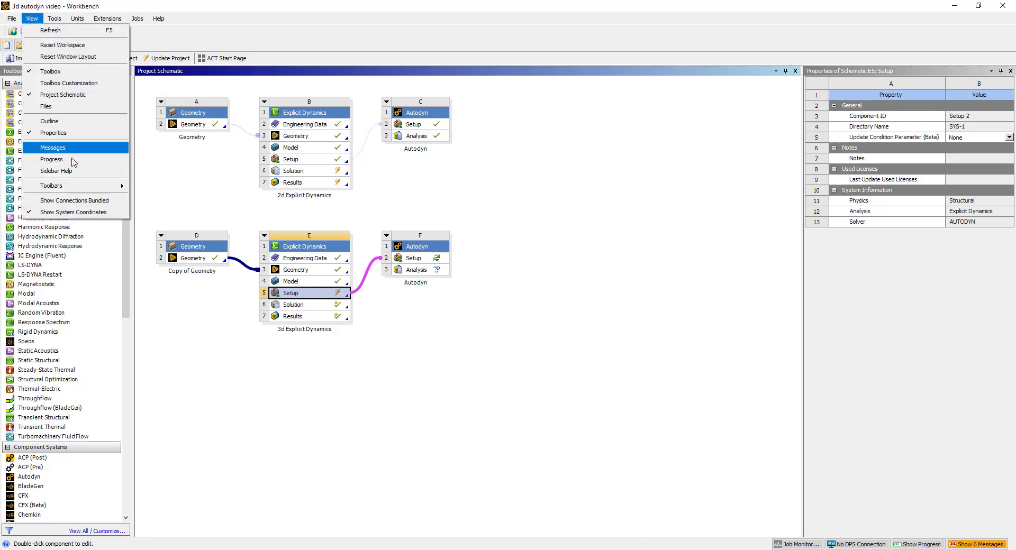
{"action": "left_click", "coordinate": [311, 298]}
{"action": "right_click", "coordinate": [312, 295]}
{"action": "left_click", "coordinate": [352, 369]}
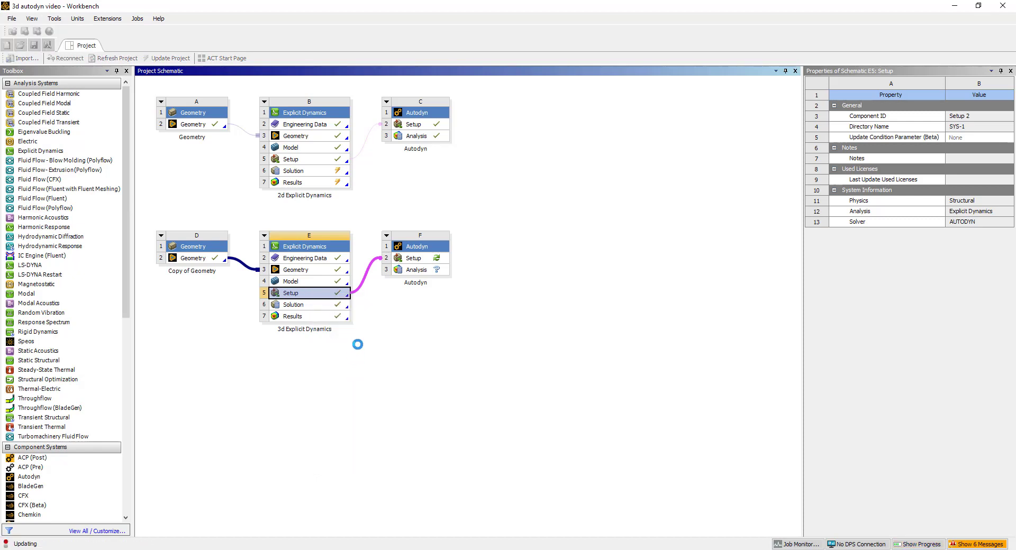
Step: Display the project's Files list and look through the admodel files of the 3d Explicit Dynamics system
{"action": "left_click", "coordinate": [32, 18]}
{"action": "left_click", "coordinate": [59, 109]}
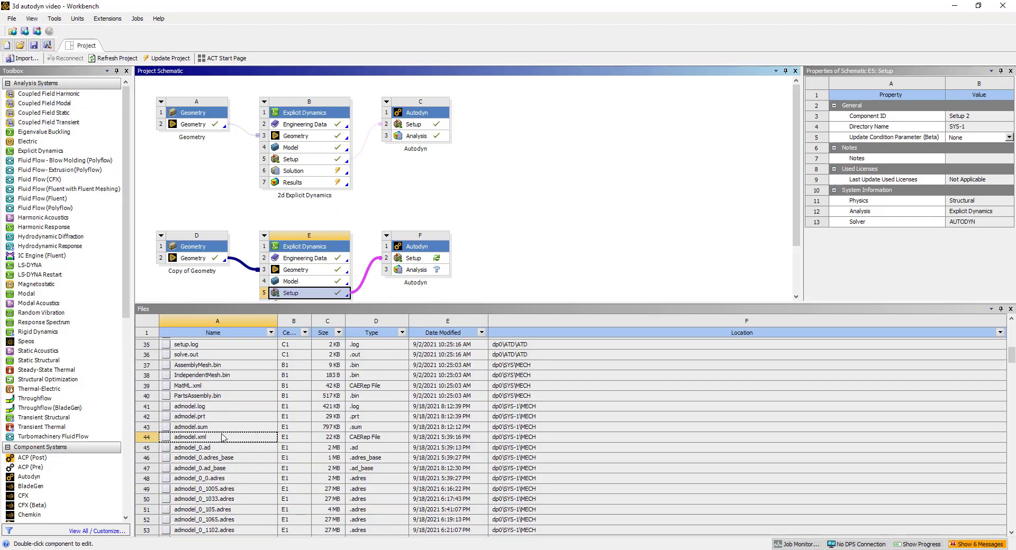
{"action": "scroll", "coordinate": [222, 442], "scroll_direction": "down", "scroll_amount": 20}
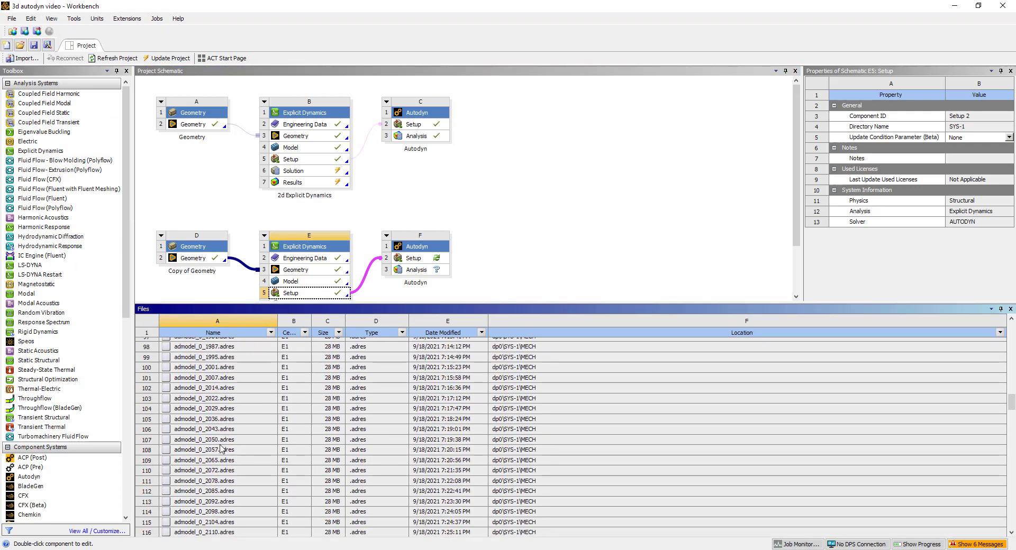
{"action": "scroll", "coordinate": [222, 449], "scroll_direction": "down", "scroll_amount": 20}
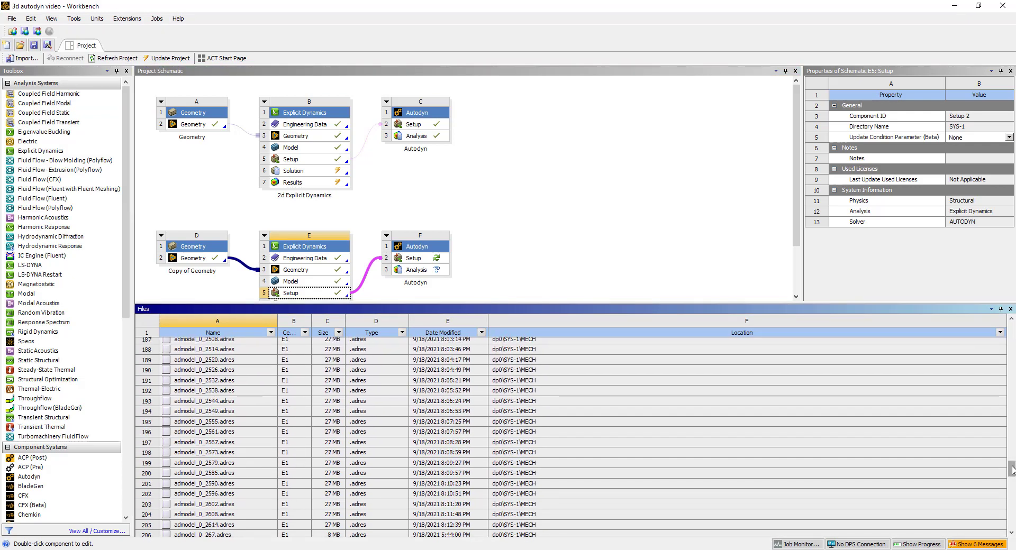
{"action": "left_click_drag", "start_coordinate": [1011, 470], "coordinate": [1012, 335]}
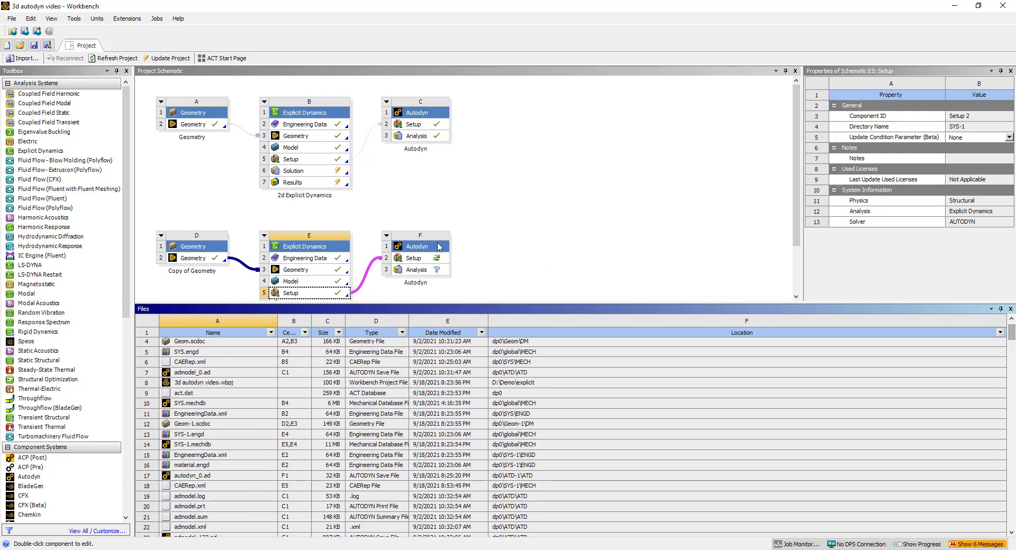
Step: Refresh the Setup cell of Autodyn system F and check the end of the project's file list
{"action": "right_click", "coordinate": [414, 260]}
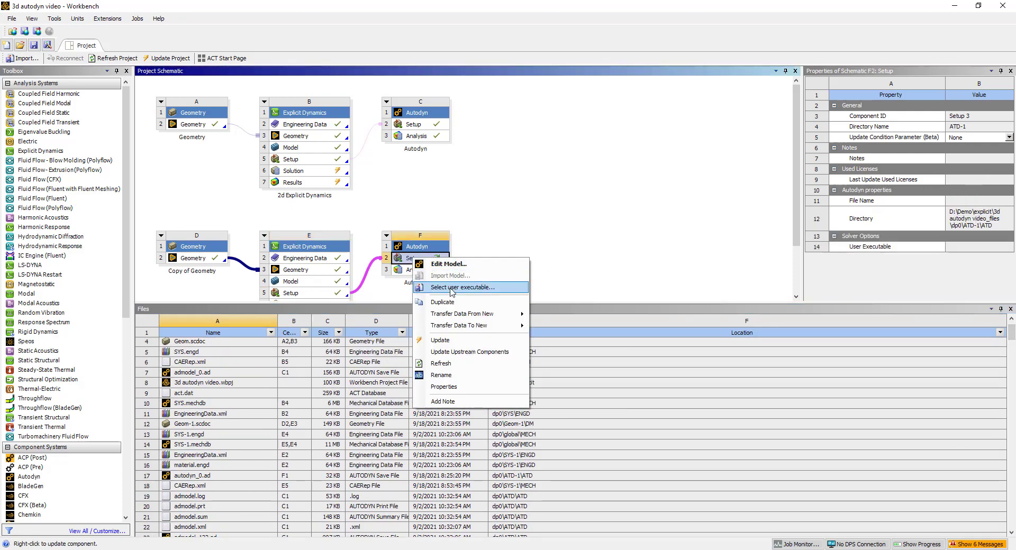
{"action": "left_click", "coordinate": [445, 364]}
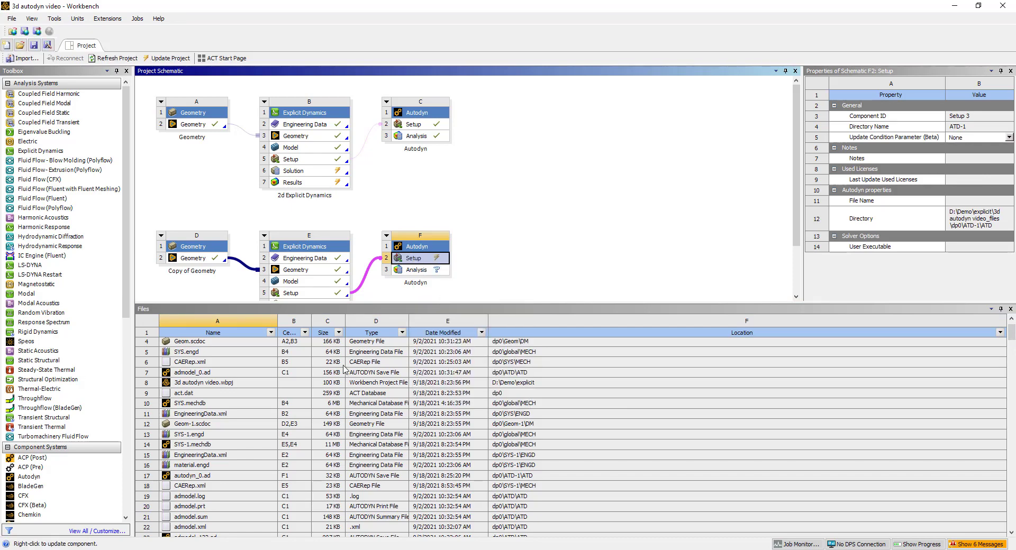
{"action": "left_click_drag", "start_coordinate": [1012, 334], "coordinate": [1011, 527]}
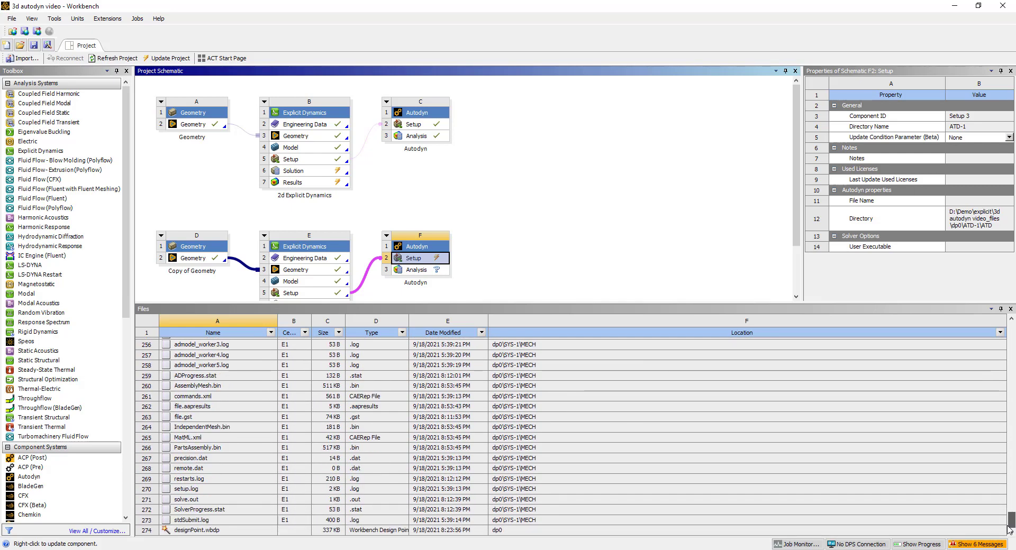
Step: Open the folder containing admodel_0_77.adres from the project's file list and select its MECH folder path for reuse
{"action": "left_click", "coordinate": [218, 401]}
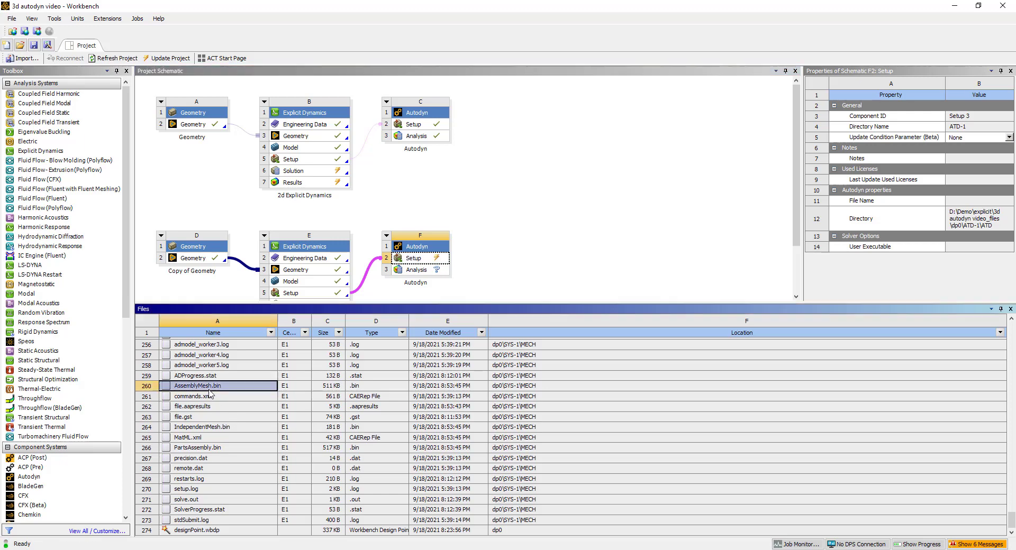
{"action": "scroll", "coordinate": [262, 391], "scroll_direction": "up", "scroll_amount": 8}
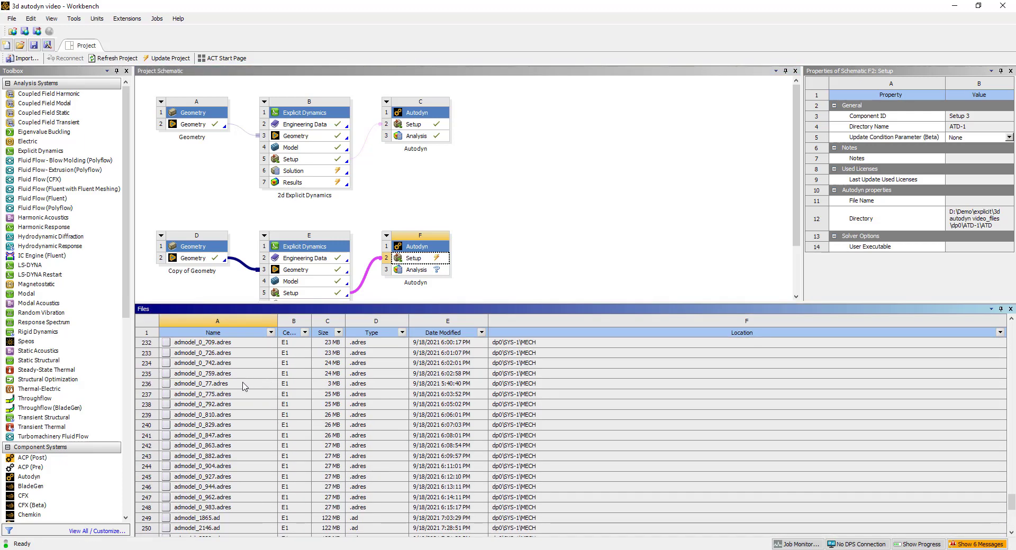
{"action": "left_click", "coordinate": [245, 385]}
{"action": "right_click", "coordinate": [245, 385]}
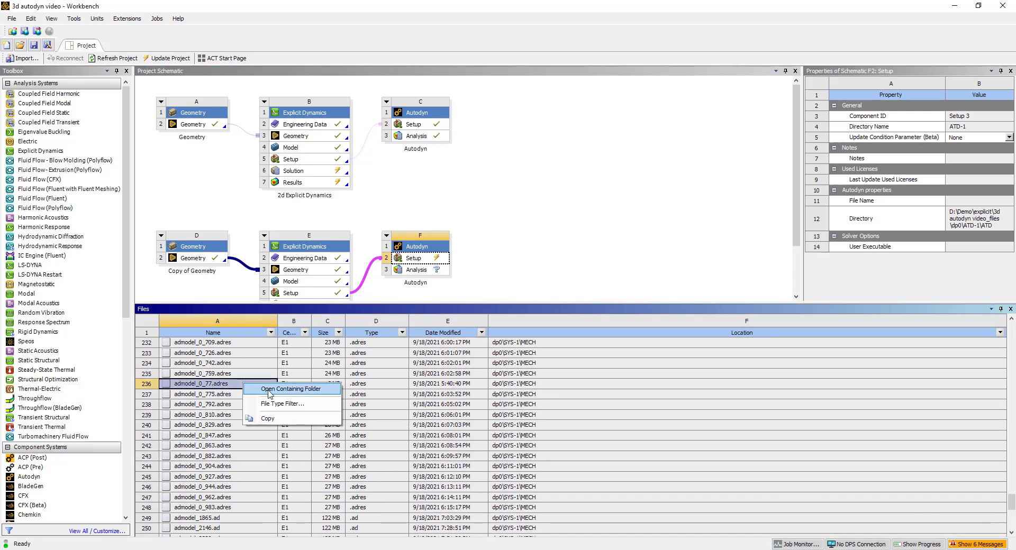
{"action": "left_click", "coordinate": [269, 390]}
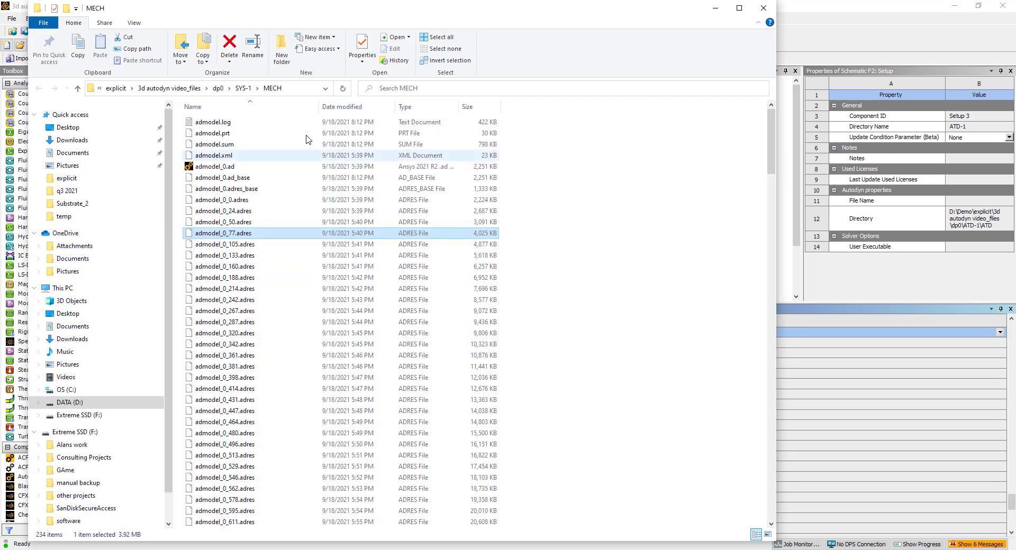
{"action": "left_click", "coordinate": [294, 88]}
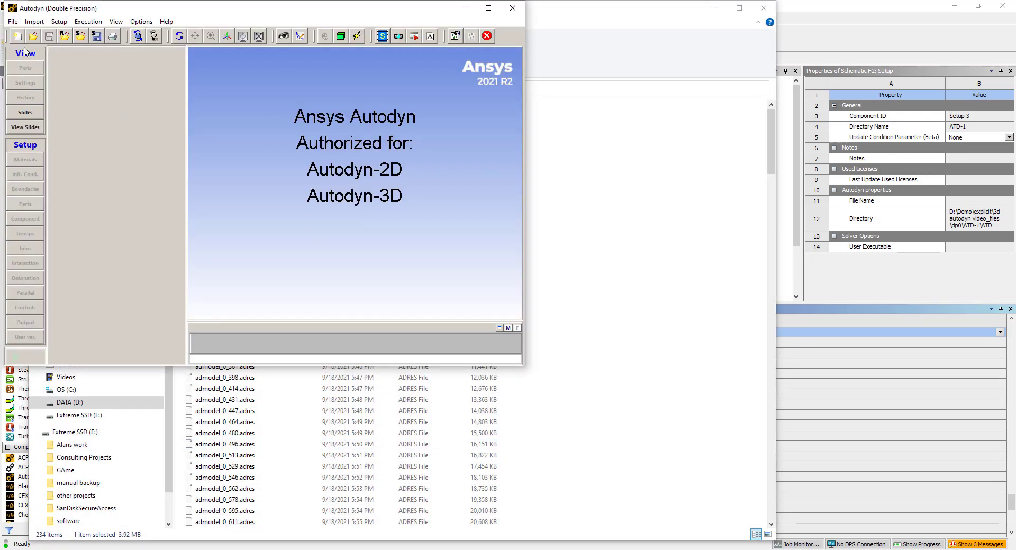
Step: In Autodyn, open the existing model admodel_0.ad from the SYS-1 MECH folder and maximize the window
{"action": "left_click", "coordinate": [33, 40]}
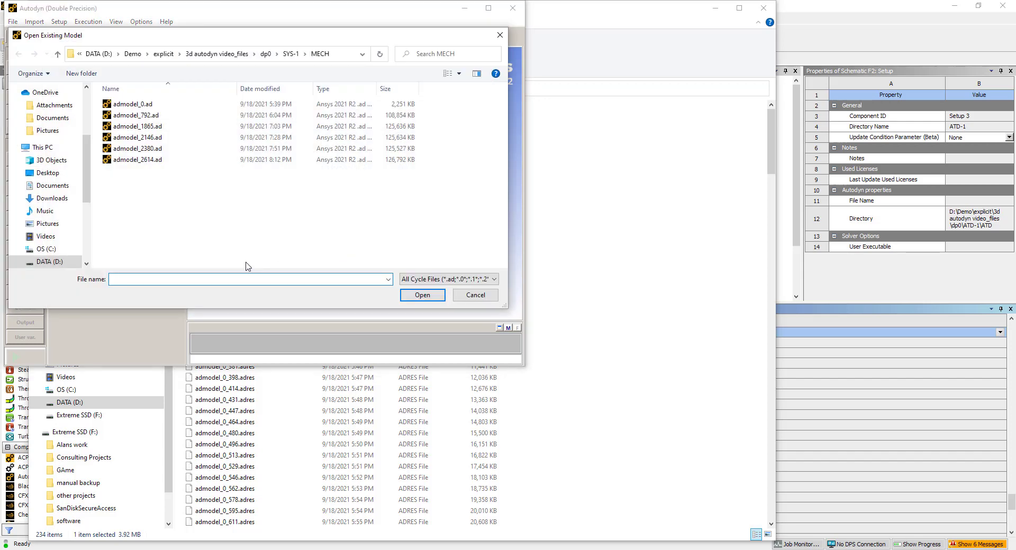
{"action": "left_click", "coordinate": [344, 58]}
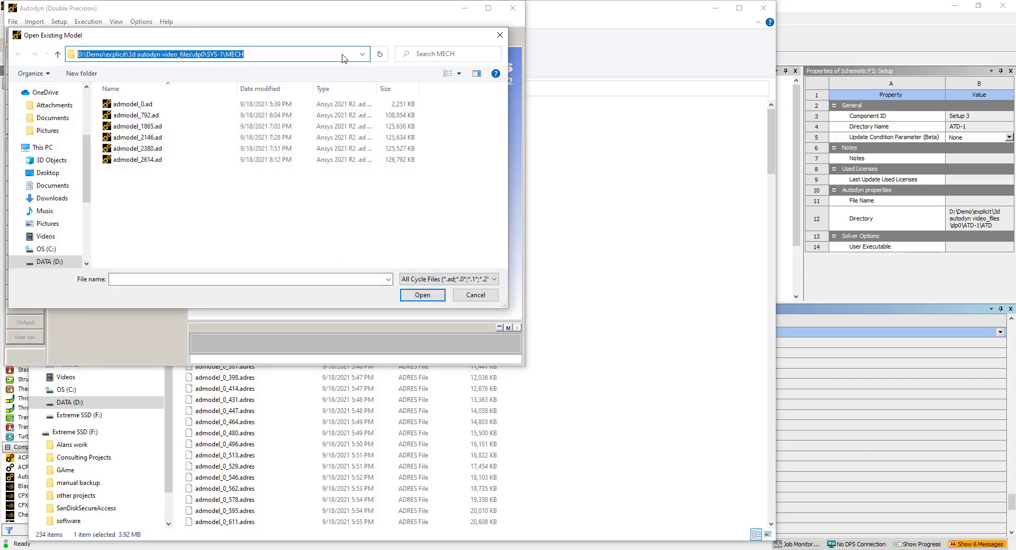
{"action": "left_click", "coordinate": [344, 58]}
{"action": "key", "text": "Escape"}
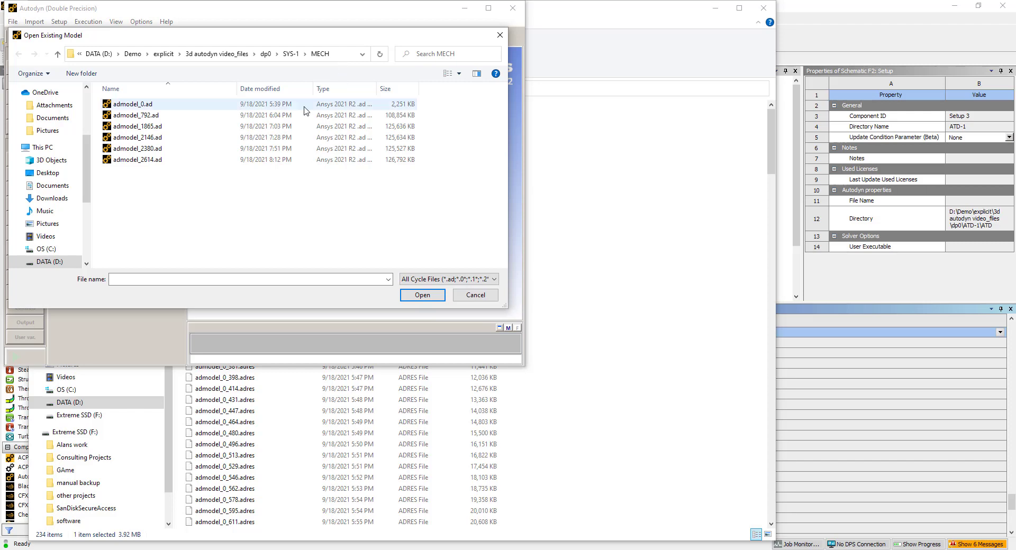
{"action": "double_click", "coordinate": [175, 105]}
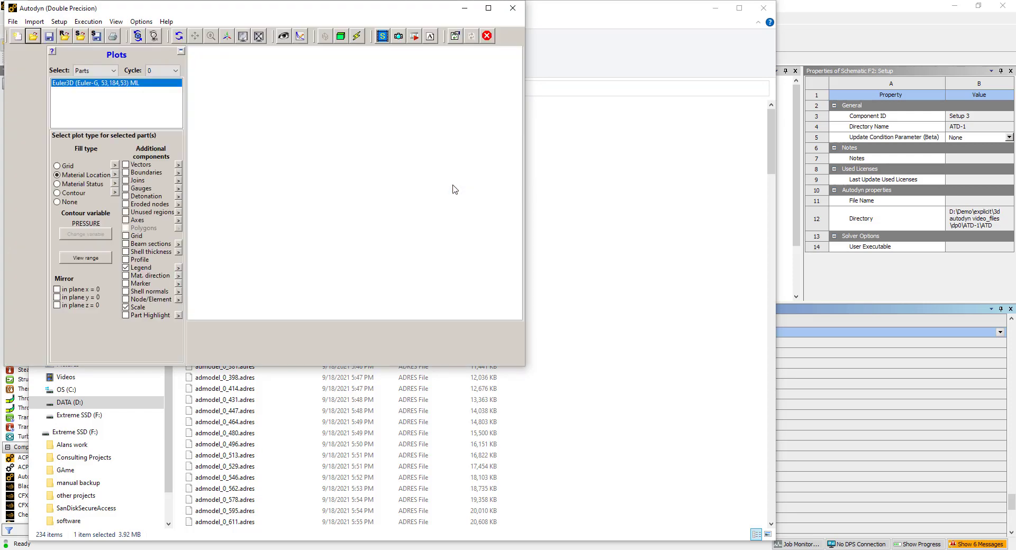
{"action": "left_click", "coordinate": [489, 7]}
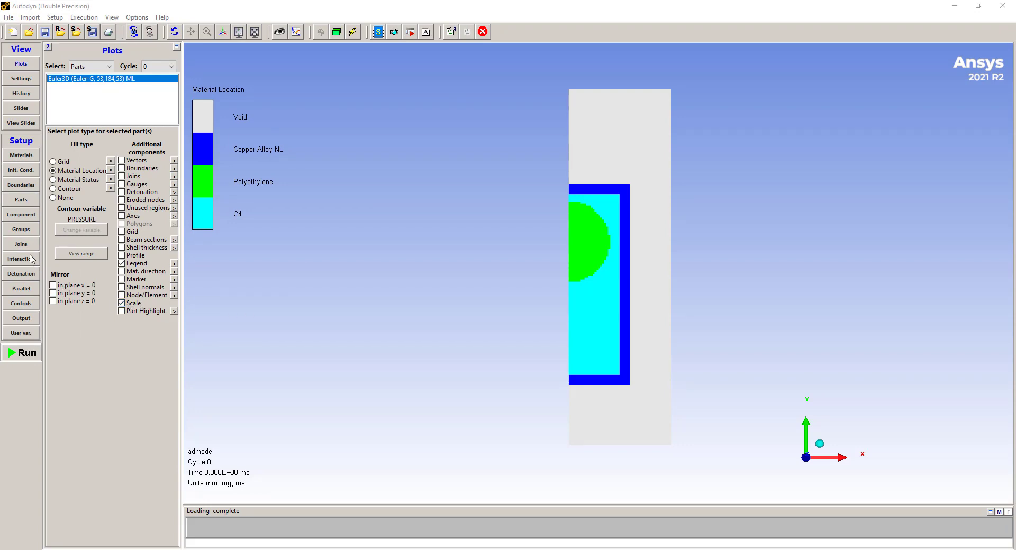
Step: Review the model's parallel processing settings and solution controls, and bring up its output definition
{"action": "left_click", "coordinate": [24, 294]}
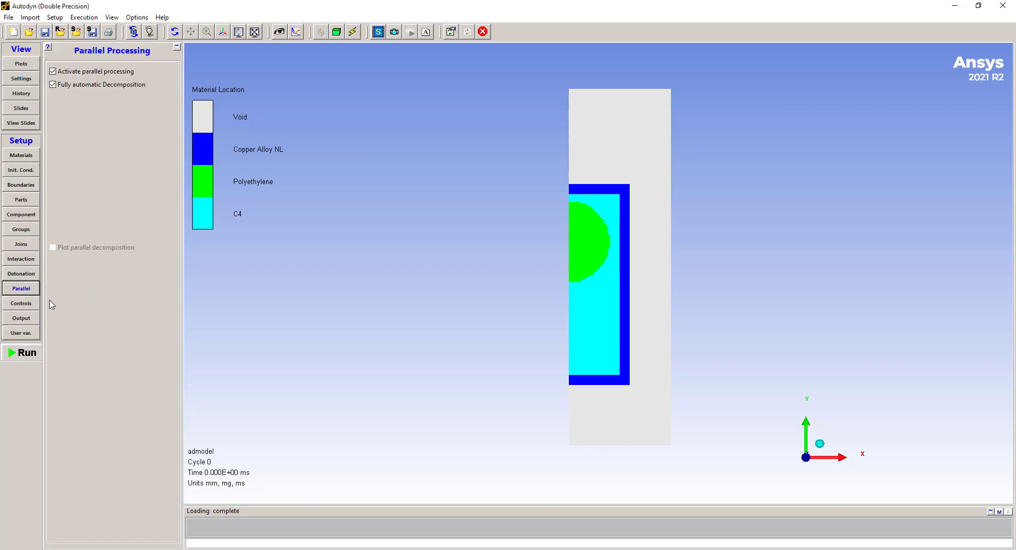
{"action": "left_click", "coordinate": [21, 308]}
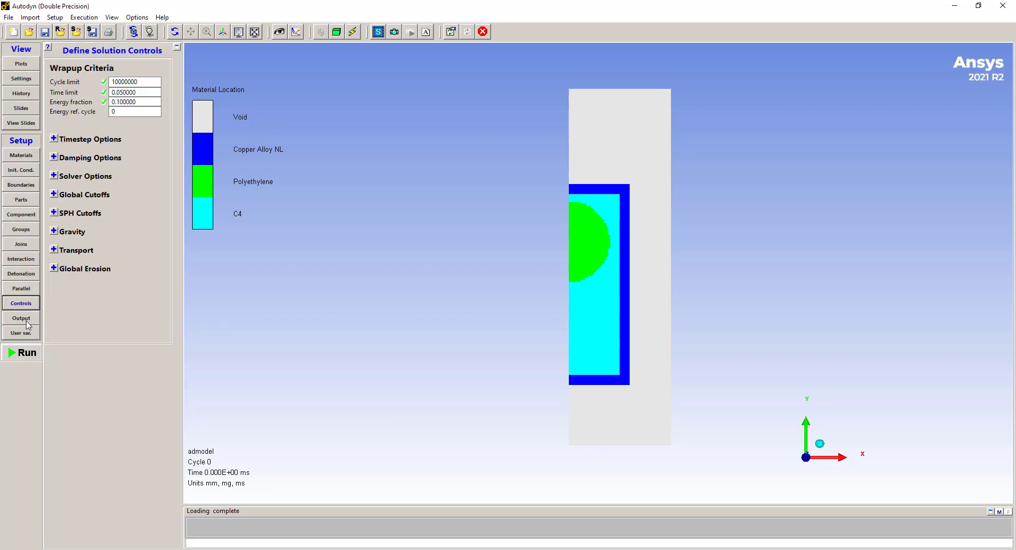
{"action": "left_click", "coordinate": [23, 320]}
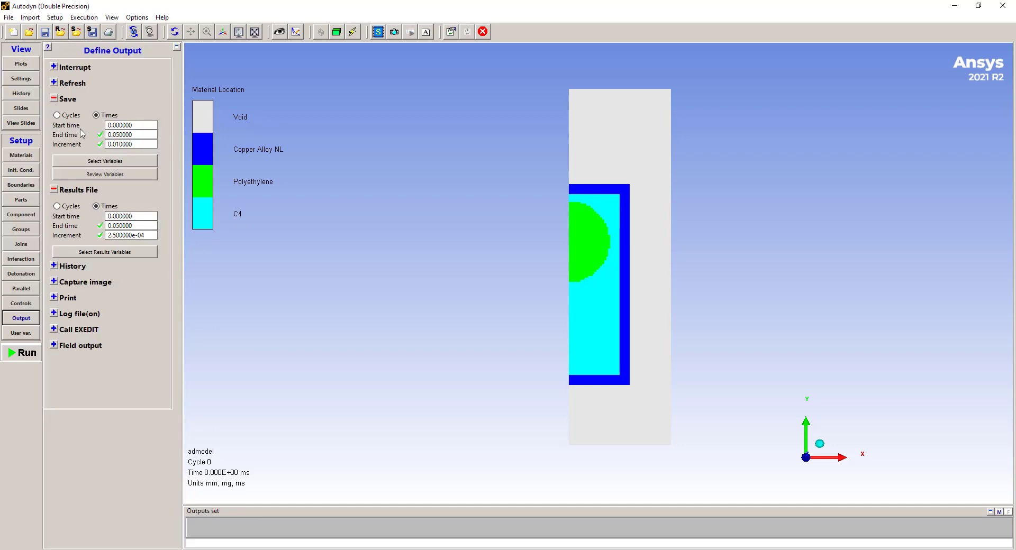
Step: Set the output refresh display frequency to 10 and text frequency to 1, and the save increment to 0.001
{"action": "left_click", "coordinate": [56, 85]}
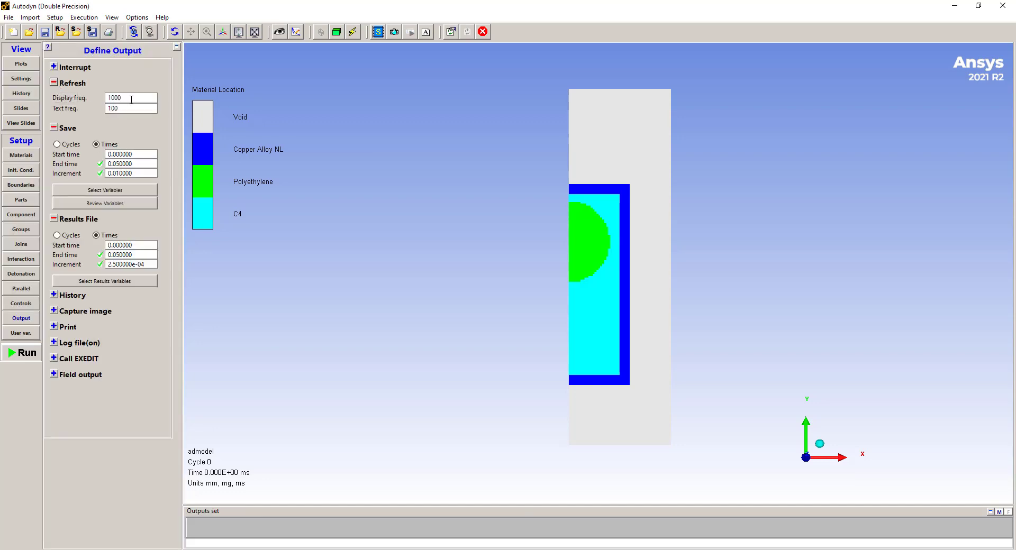
{"action": "left_click_drag", "start_coordinate": [122, 97], "coordinate": [113, 97]}
{"action": "key", "text": "BackSpace"}
{"action": "left_click_drag", "start_coordinate": [121, 109], "coordinate": [112, 108]}
{"action": "key", "text": "BackSpace"}
{"action": "left_click", "coordinate": [117, 172]}
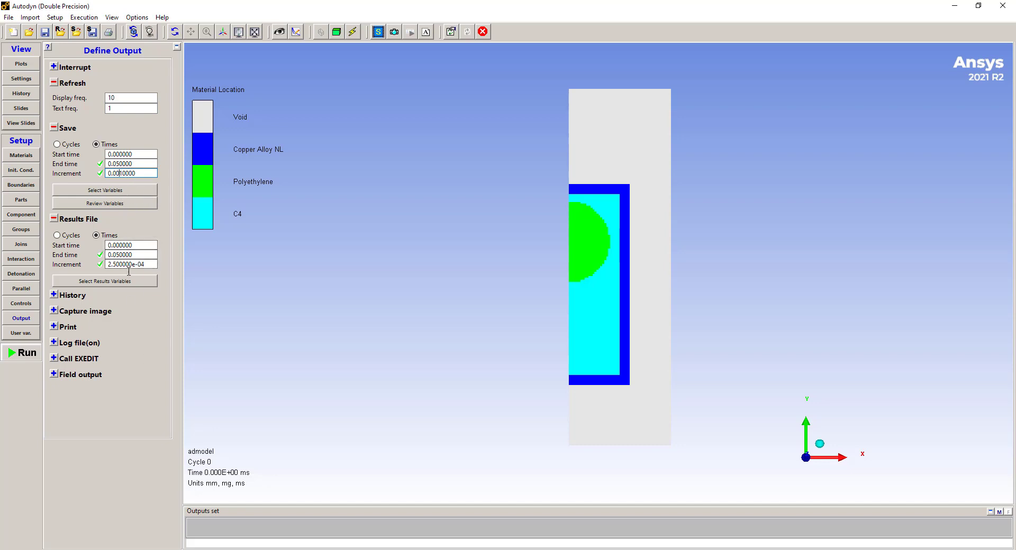
{"action": "key", "text": "Return"}
Step: Run the solve, saving the model first, overwriting the existing summary, history, print and log files, and continuing without a contact gap
{"action": "left_click", "coordinate": [20, 355]}
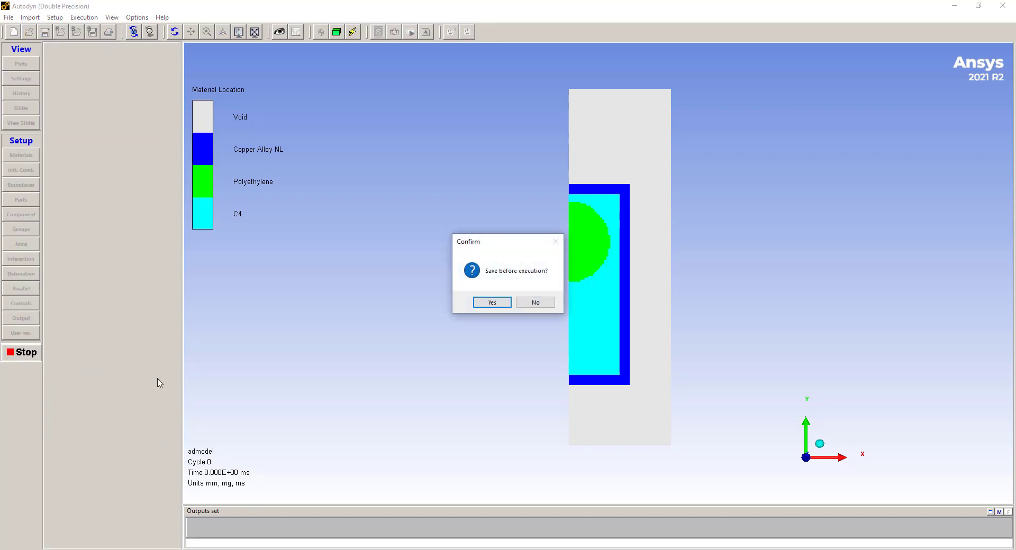
{"action": "left_click", "coordinate": [492, 302]}
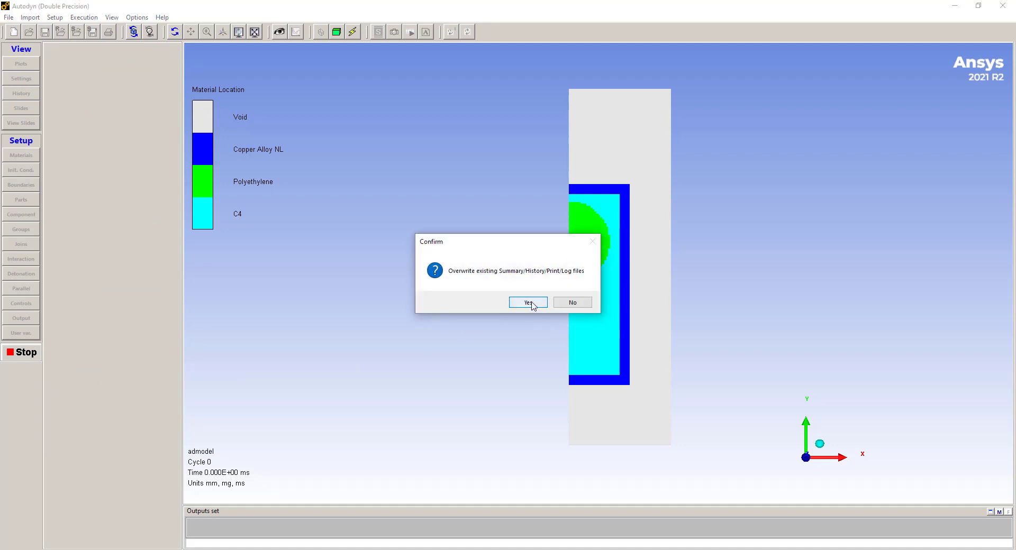
{"action": "left_click", "coordinate": [529, 305]}
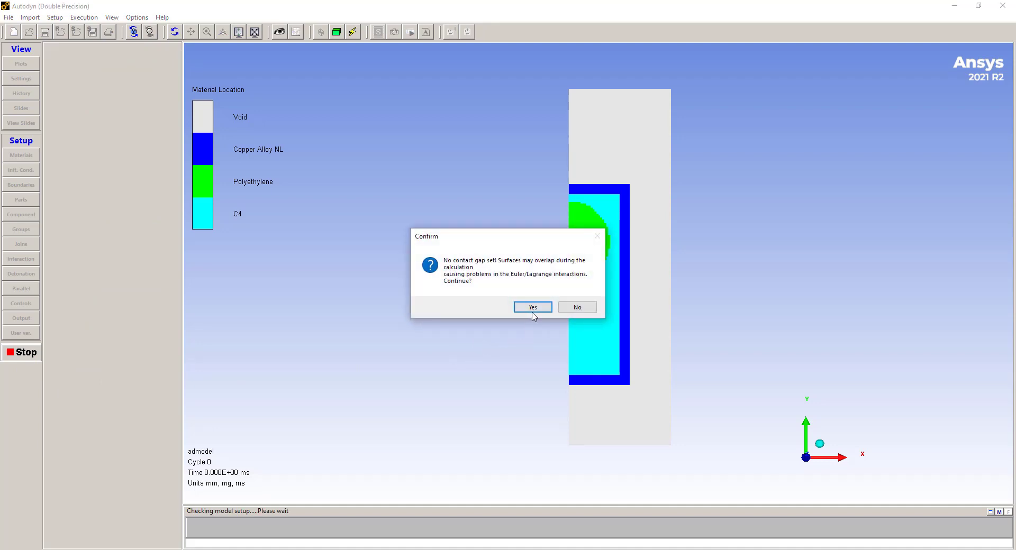
{"action": "left_click", "coordinate": [533, 308]}
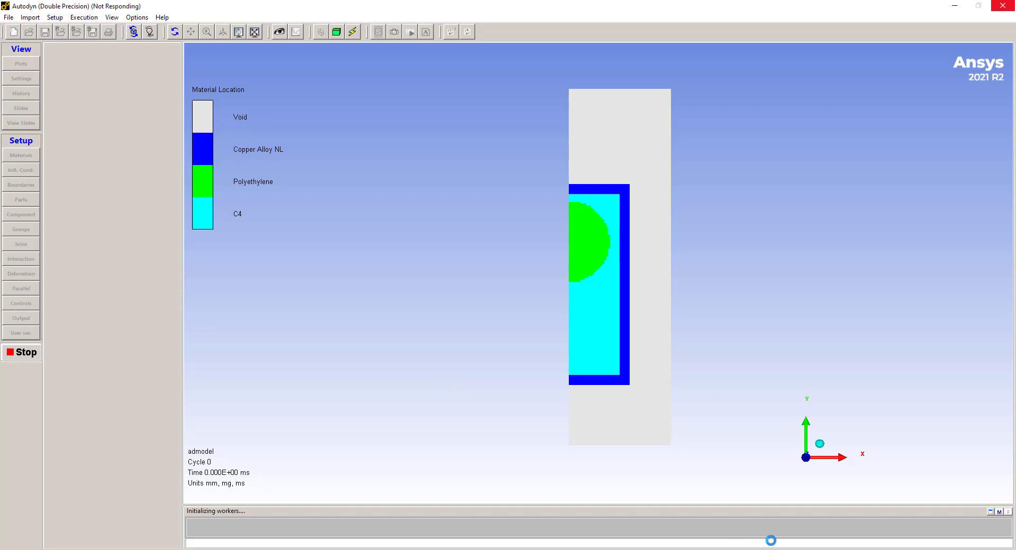
Step: Check the CPU use of the adworker.exe and autodyn.exe processes in Task Manager, then minimize it
{"action": "right_click", "coordinate": [730, 549]}
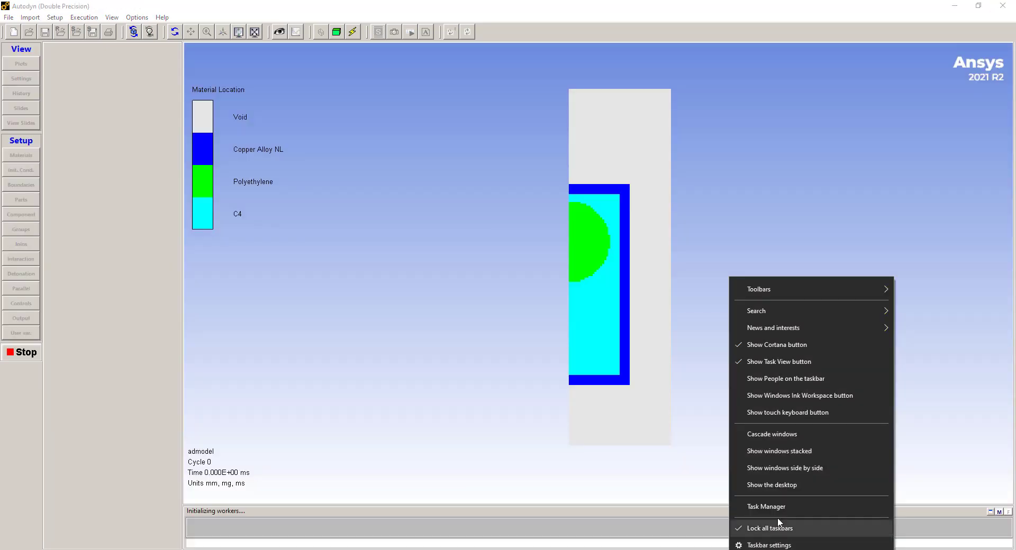
{"action": "left_click", "coordinate": [783, 507]}
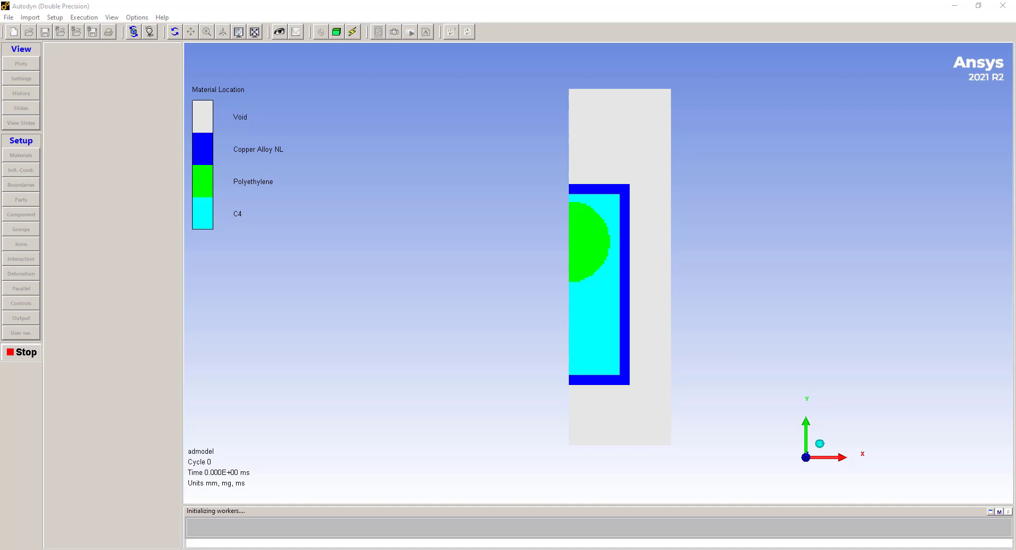
{"action": "left_click_drag", "start_coordinate": [195, 229], "coordinate": [652, 279]}
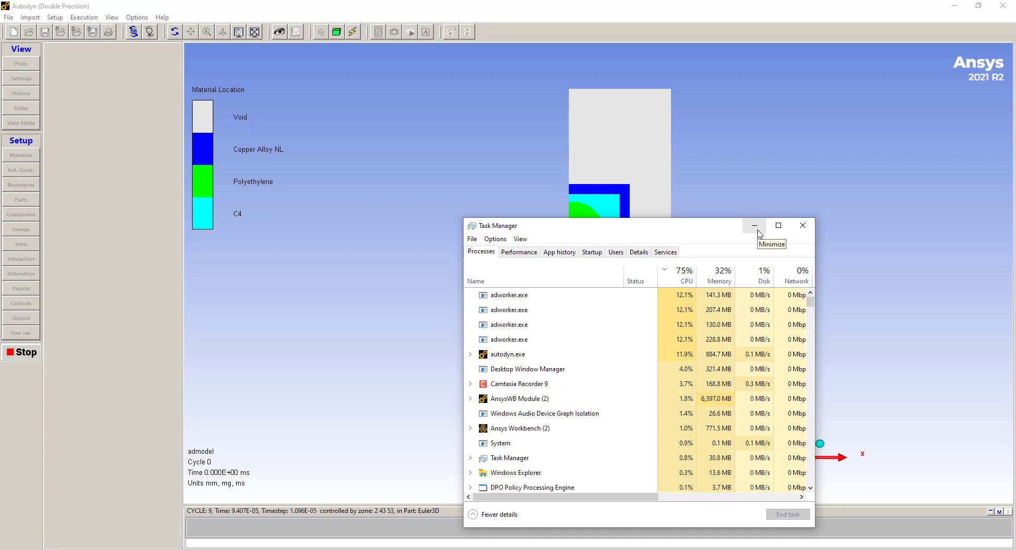
{"action": "left_click", "coordinate": [757, 230]}
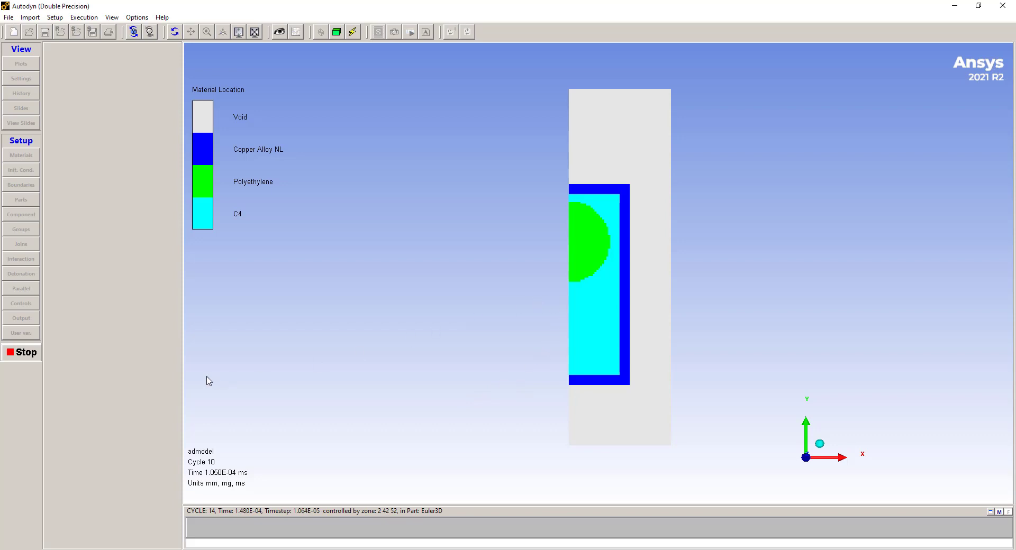
Step: Stop the running solver, minimize File Explorer and display a pressure contour plot of the Euler3D part
{"action": "left_click", "coordinate": [34, 357]}
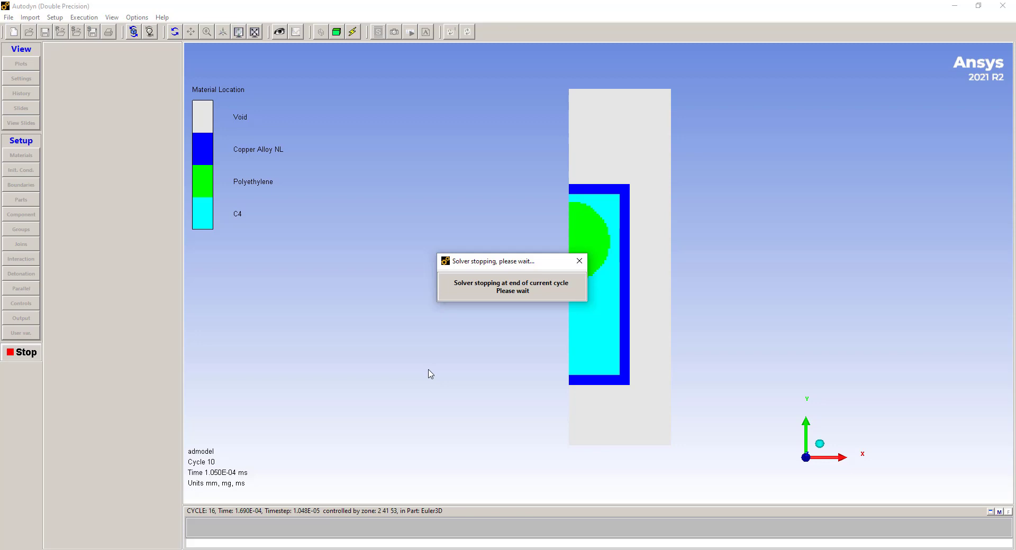
{"action": "key", "text": "alt+Tab"}
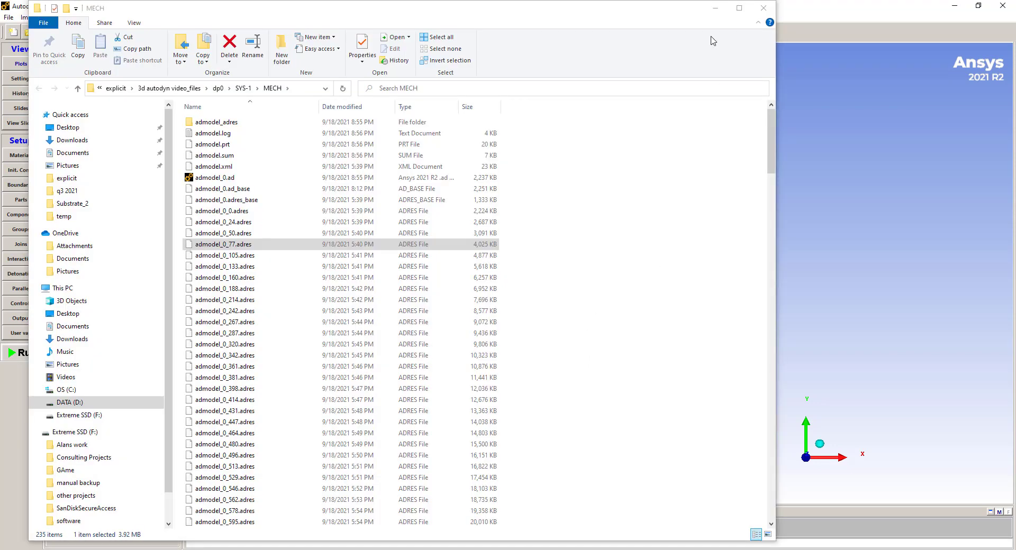
{"action": "left_click", "coordinate": [715, 8]}
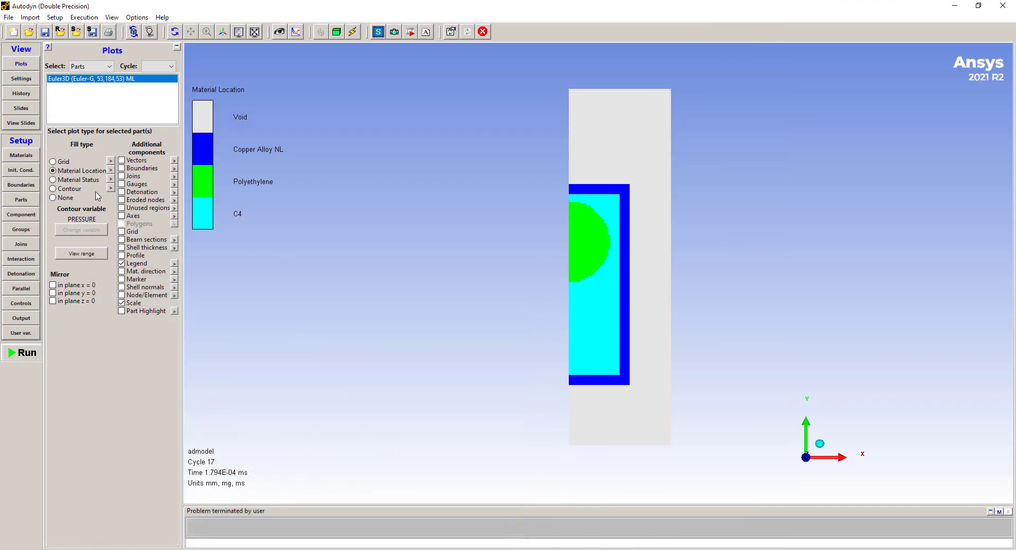
{"action": "left_click", "coordinate": [53, 189]}
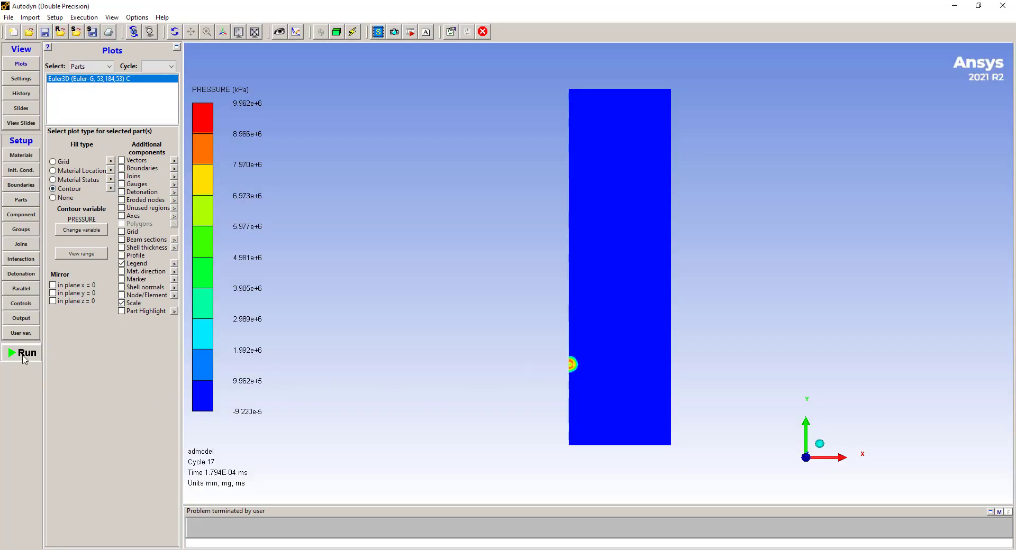
Step: Try to resume the solve from cycle 17 and dismiss the resulting messages
{"action": "left_click", "coordinate": [24, 353]}
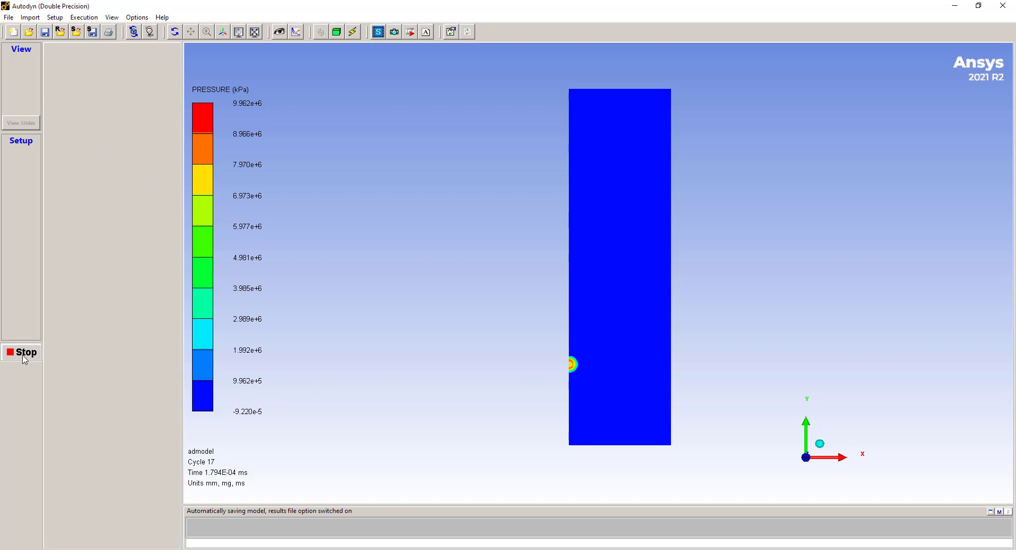
{"action": "left_click", "coordinate": [24, 355]}
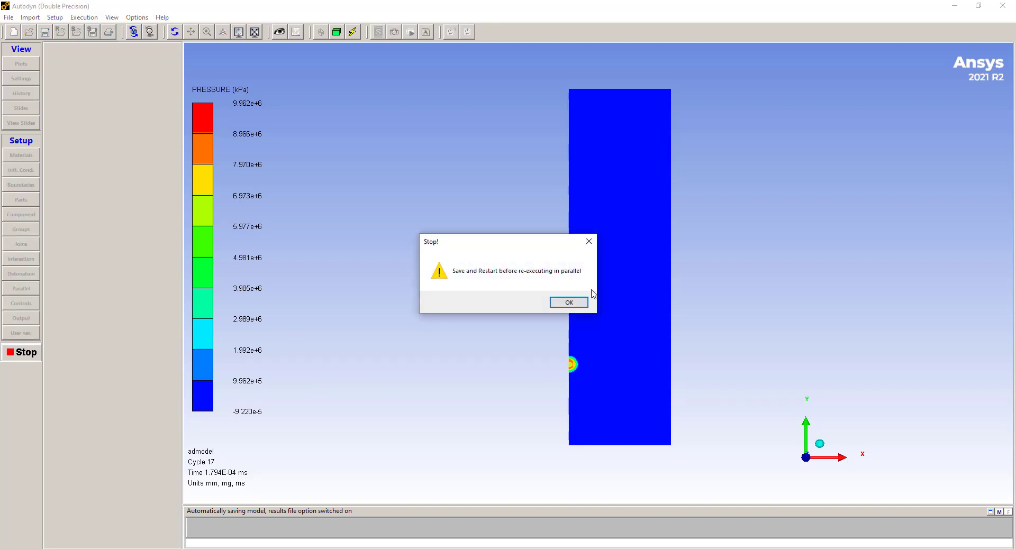
{"action": "left_click", "coordinate": [570, 302]}
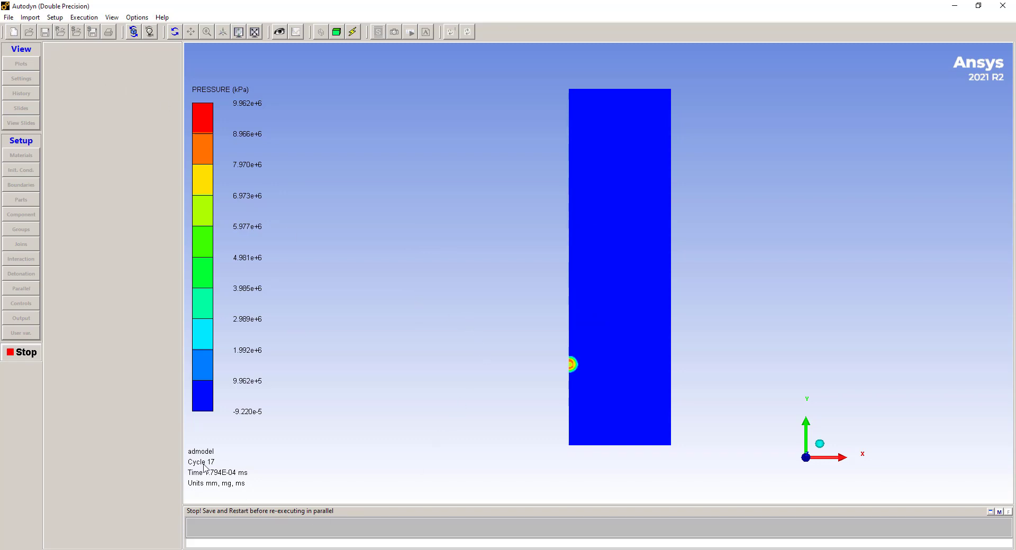
{"action": "left_click", "coordinate": [25, 352]}
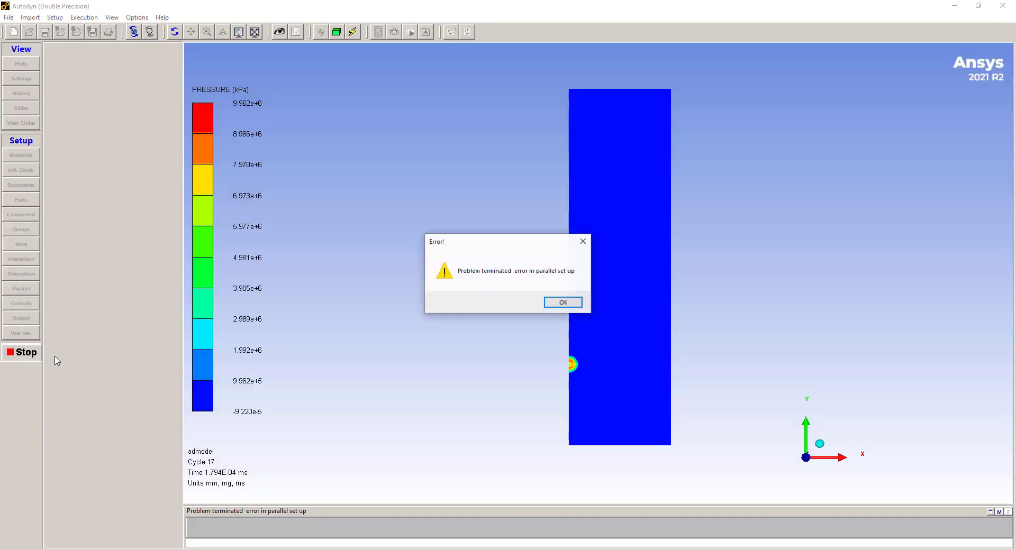
{"action": "left_click", "coordinate": [563, 302]}
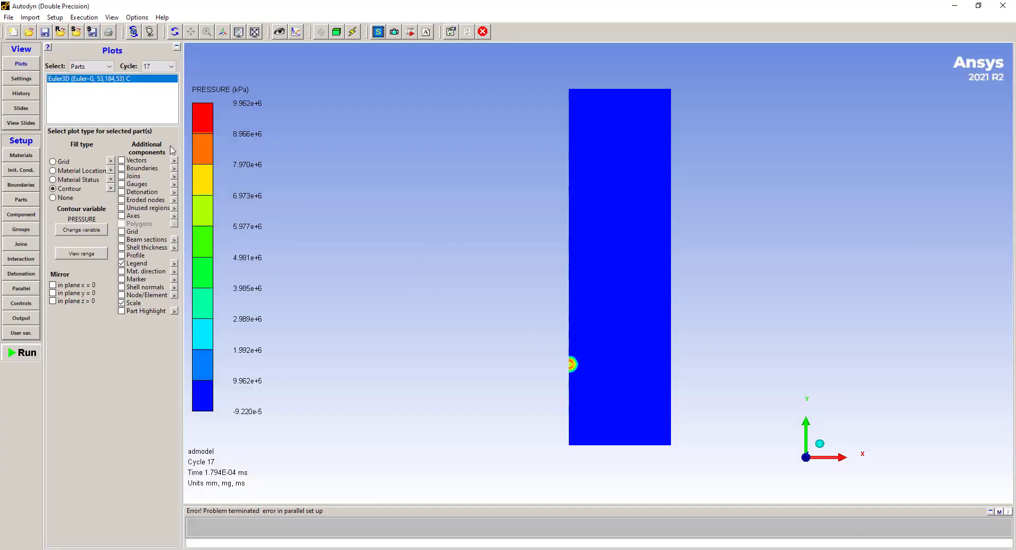
Step: Save the model, try to run the solve again from cycle 17, and dismiss the resulting messages
{"action": "left_click", "coordinate": [45, 32]}
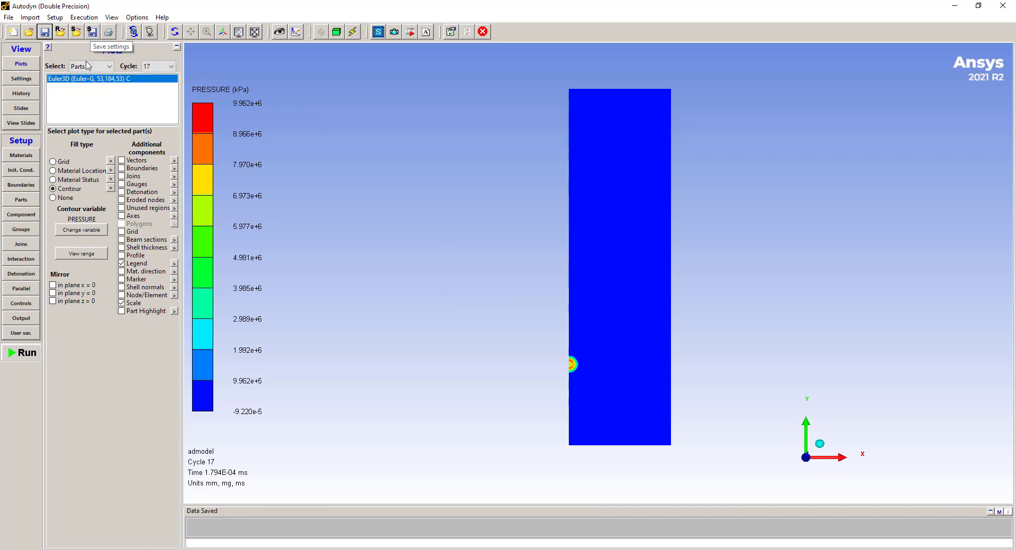
{"action": "left_click", "coordinate": [17, 357]}
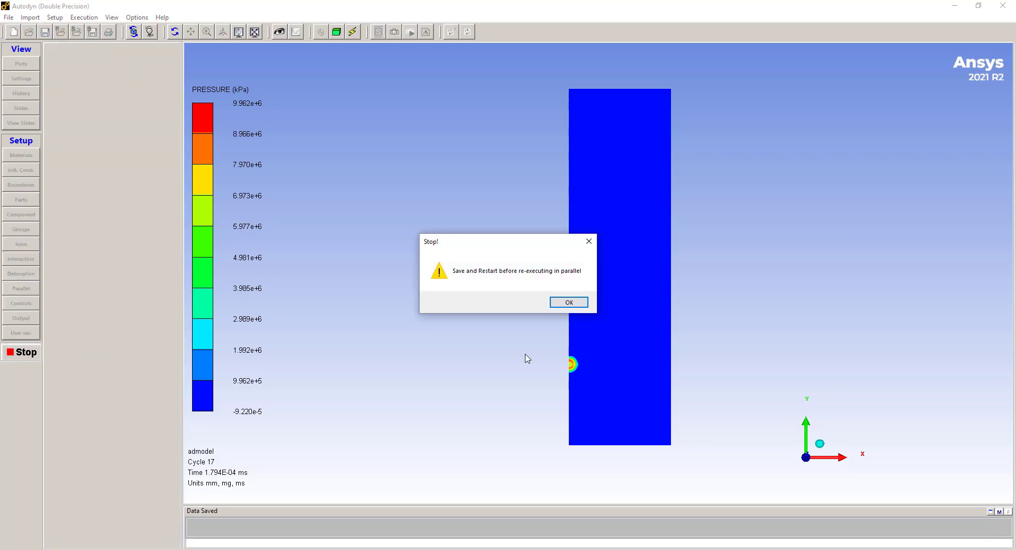
{"action": "left_click", "coordinate": [570, 303]}
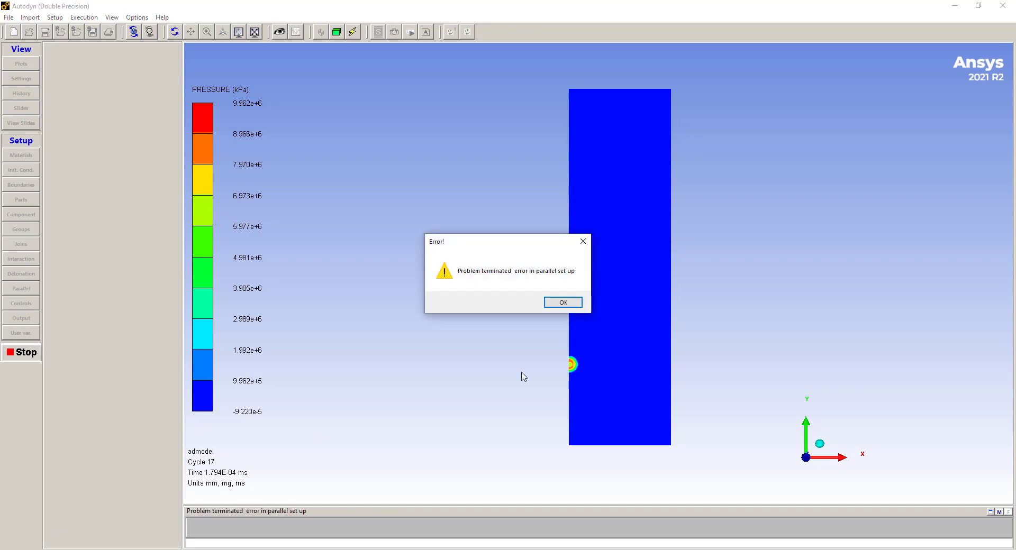
{"action": "left_click", "coordinate": [556, 301]}
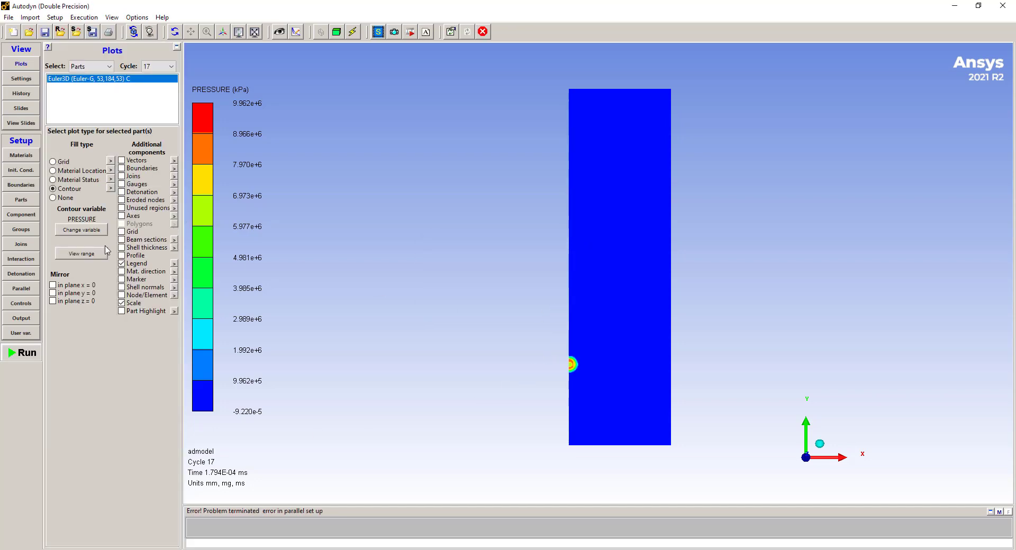
Step: Try to load cycle 0 of the model in the current session and dismiss the resulting message
{"action": "left_click", "coordinate": [170, 66]}
{"action": "left_click", "coordinate": [156, 76]}
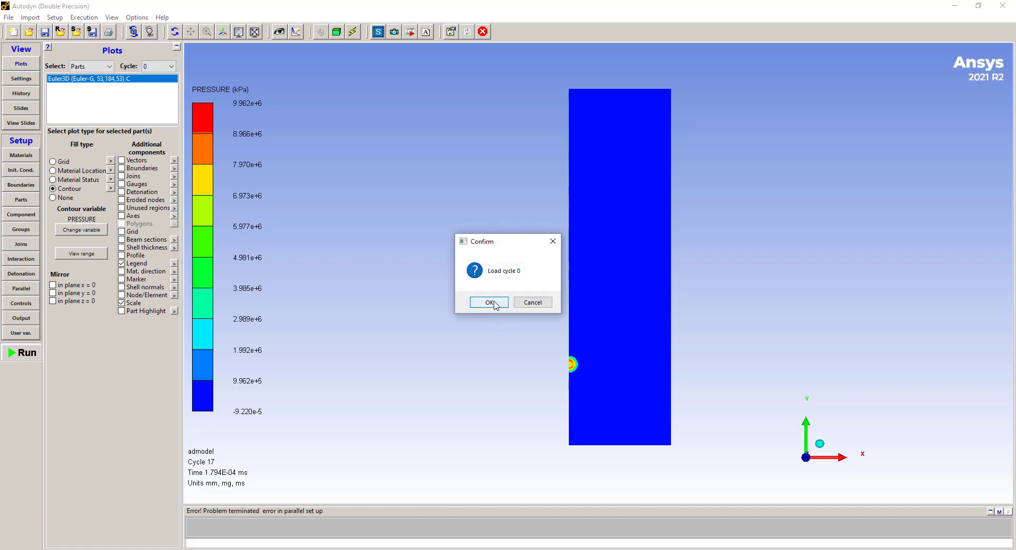
{"action": "left_click", "coordinate": [490, 302]}
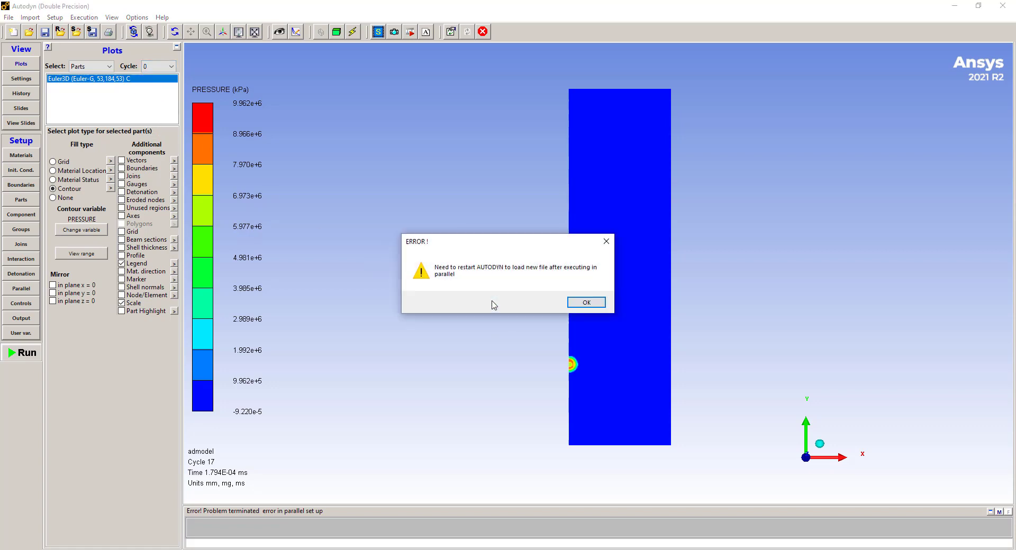
{"action": "left_click", "coordinate": [590, 306]}
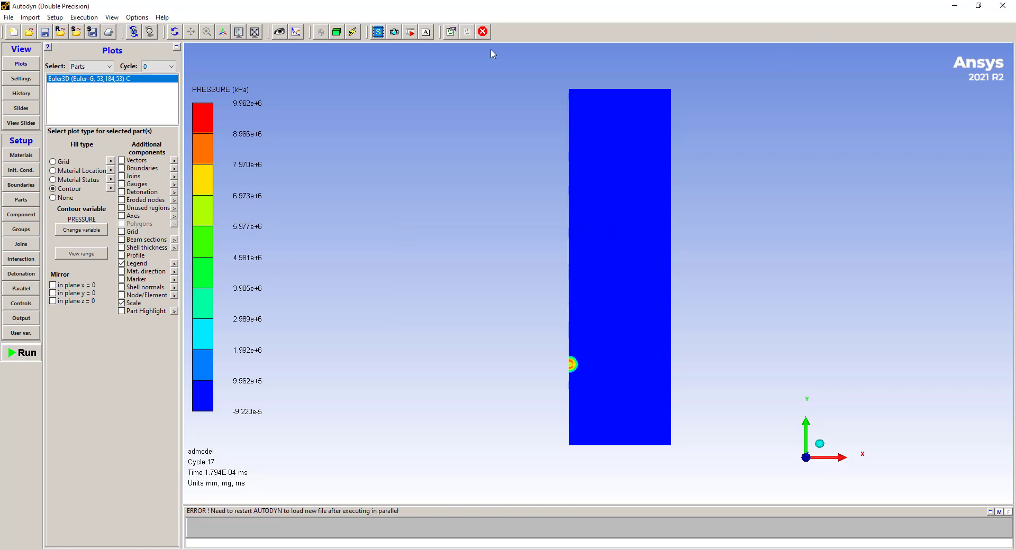
Step: Exit Autodyn, saving the model before closing
{"action": "left_click", "coordinate": [1002, 7]}
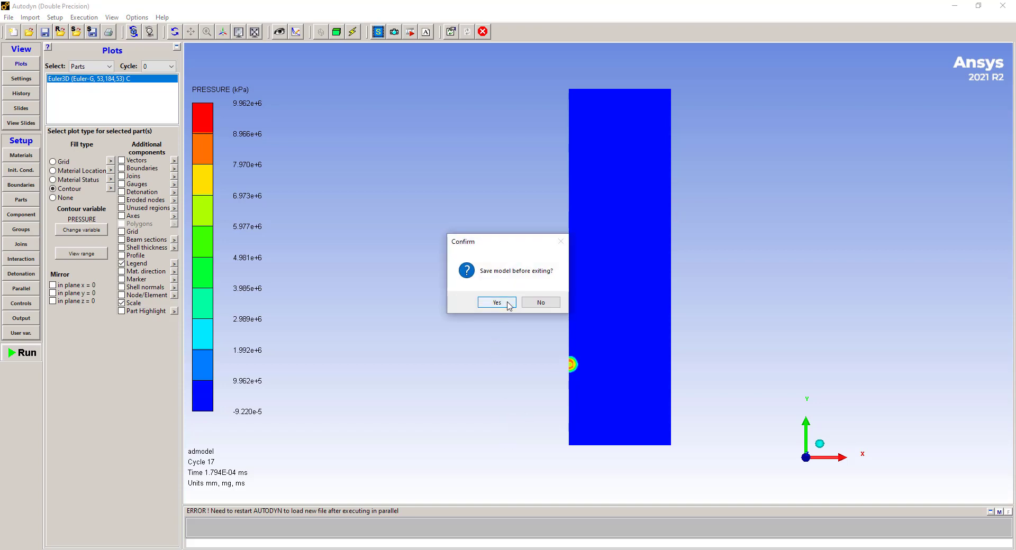
{"action": "left_click", "coordinate": [507, 303]}
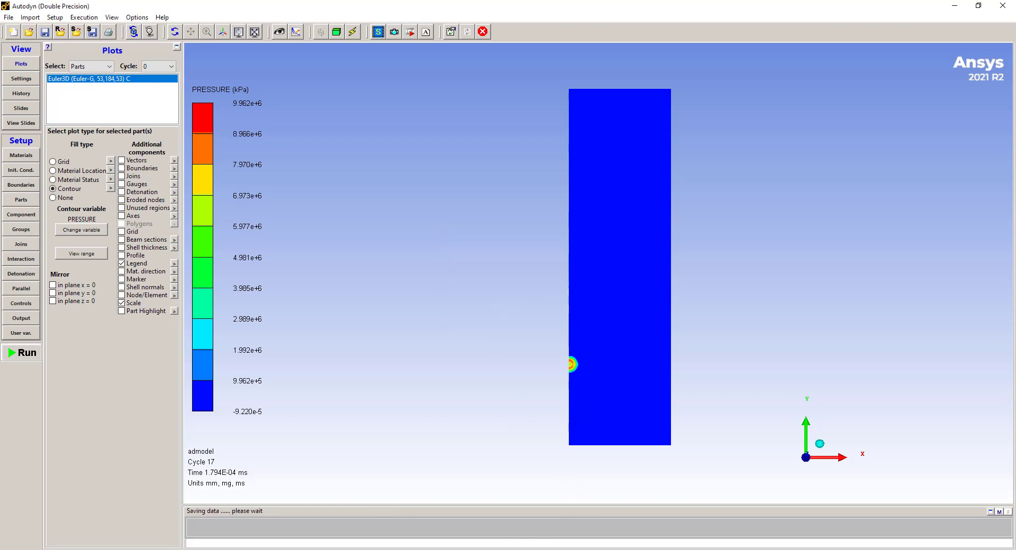
{"action": "left_click", "coordinate": [497, 303]}
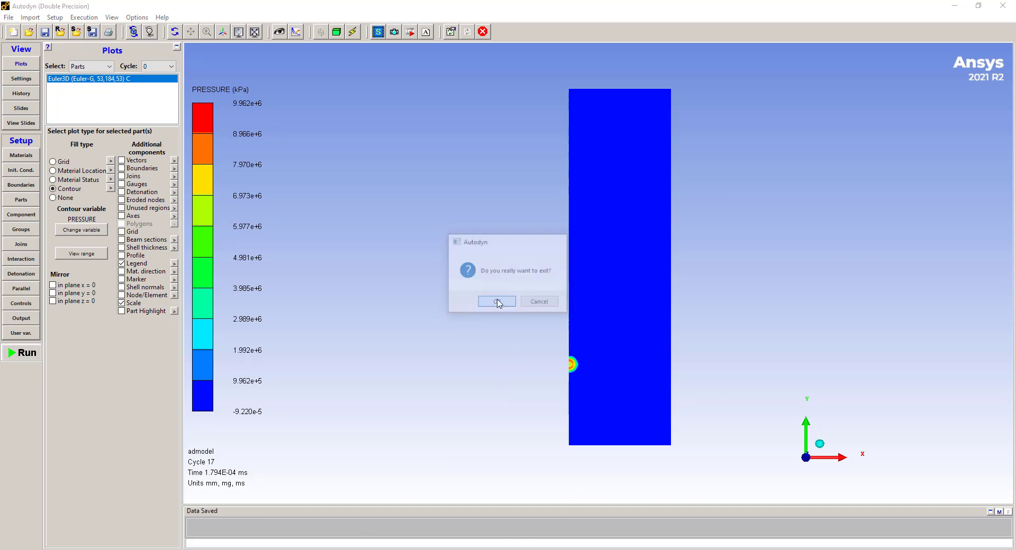
Step: Bring up the temp folder in File Explorer and run auto.bat to launch a new parallel Autodyn session
{"action": "mouse_move", "coordinate": [334, 549]}
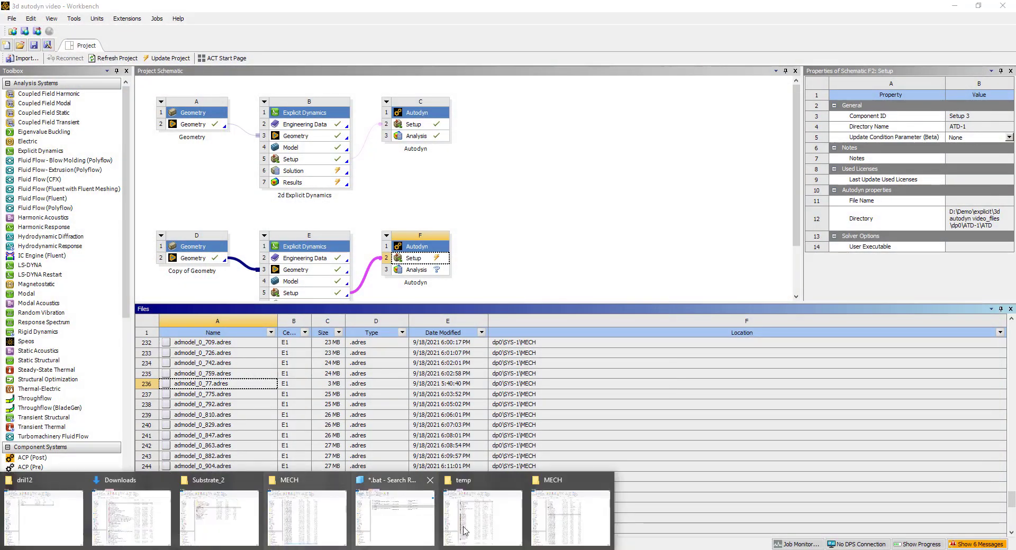
{"action": "left_click", "coordinate": [545, 516]}
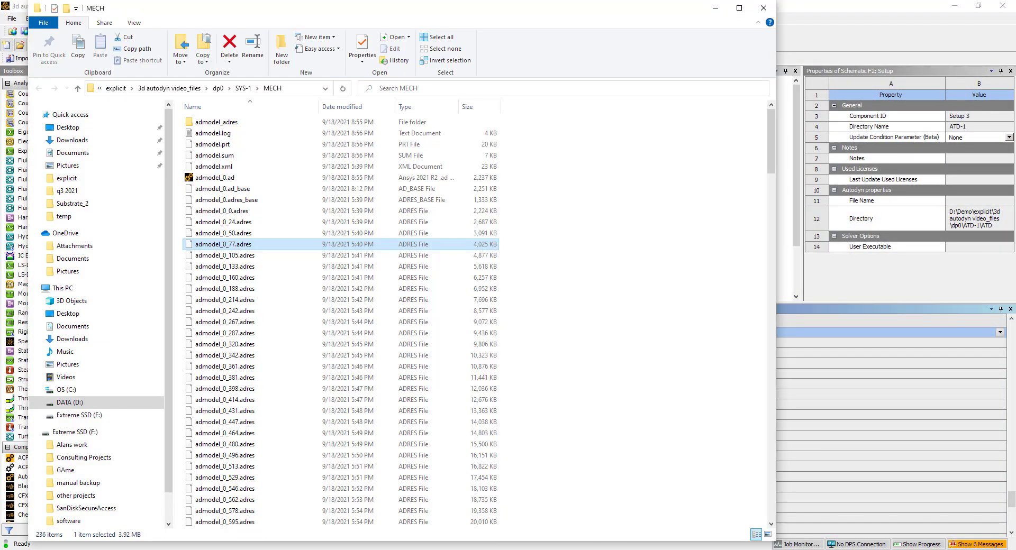
{"action": "mouse_move", "coordinate": [317, 549]}
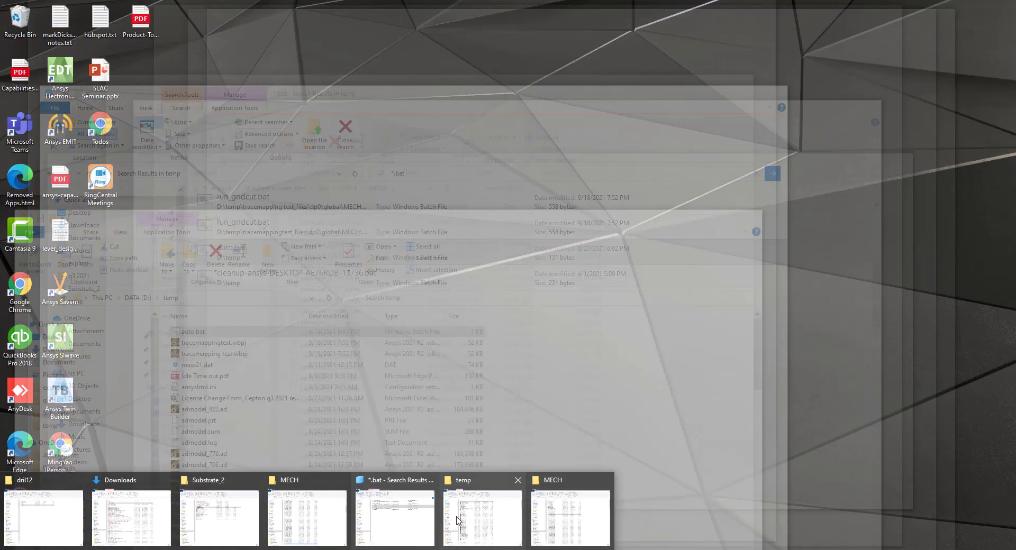
{"action": "left_click", "coordinate": [459, 521]}
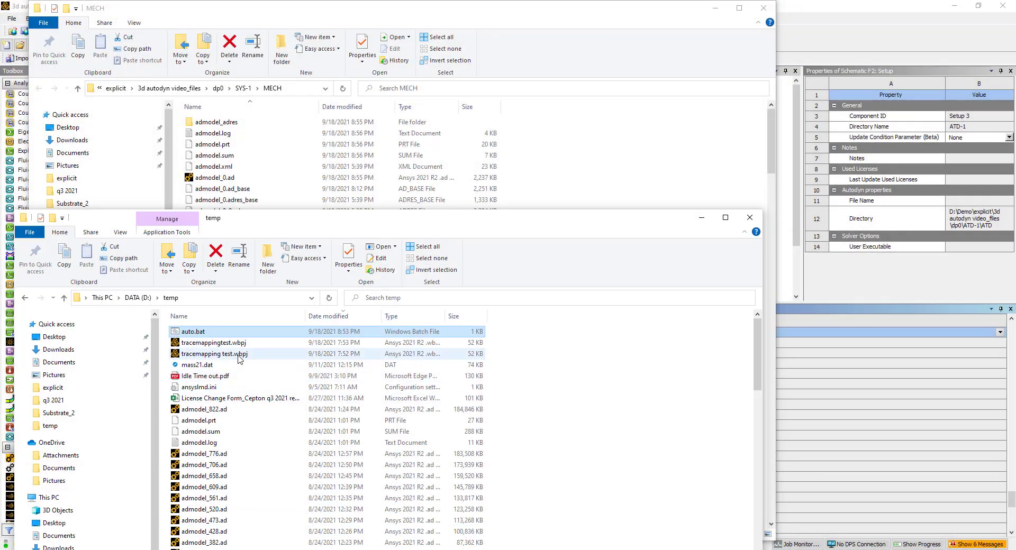
{"action": "double_click", "coordinate": [194, 333]}
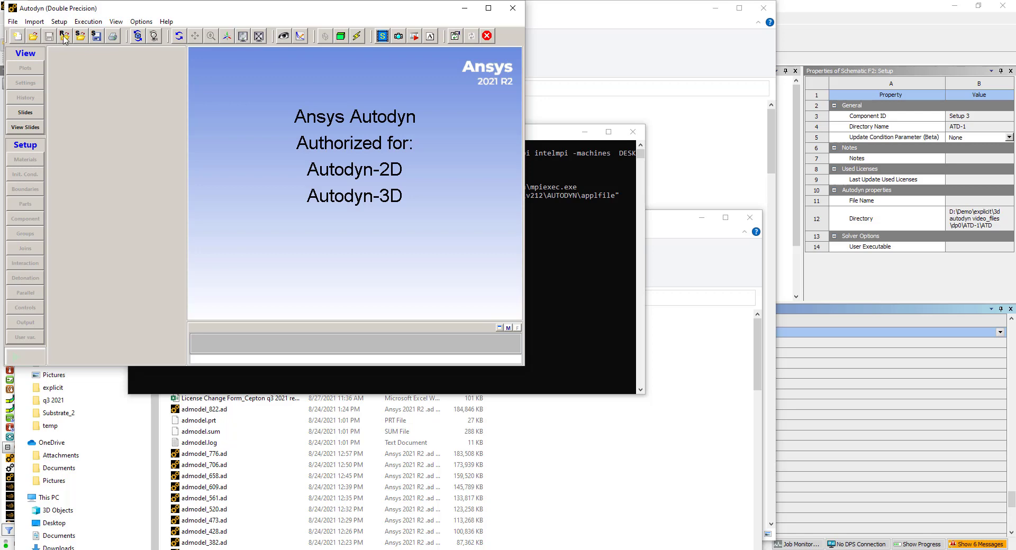
Step: Open the existing model admodel_0.ad from the MECH folder and maximize the Autodyn window
{"action": "left_click", "coordinate": [32, 36]}
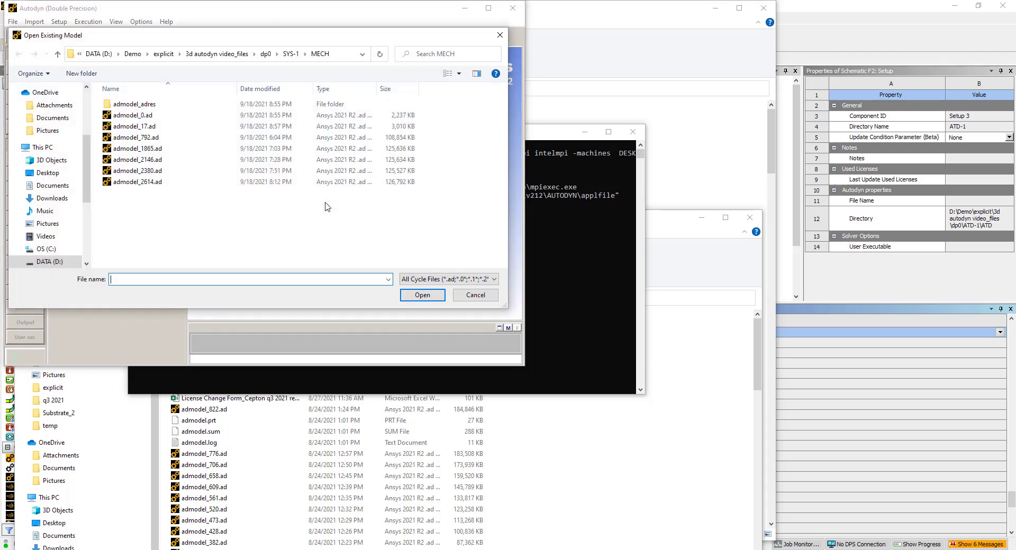
{"action": "double_click", "coordinate": [162, 117]}
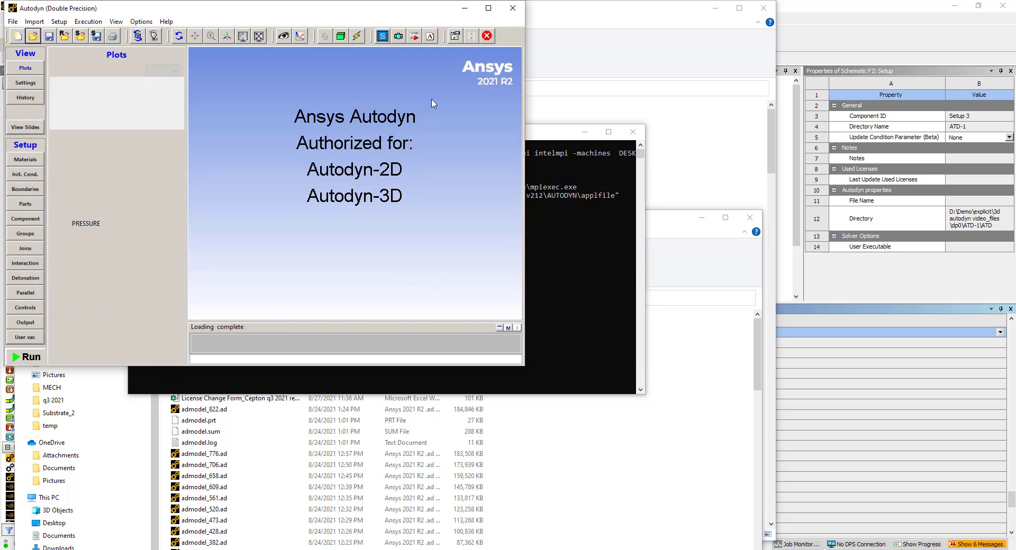
{"action": "left_click", "coordinate": [489, 8]}
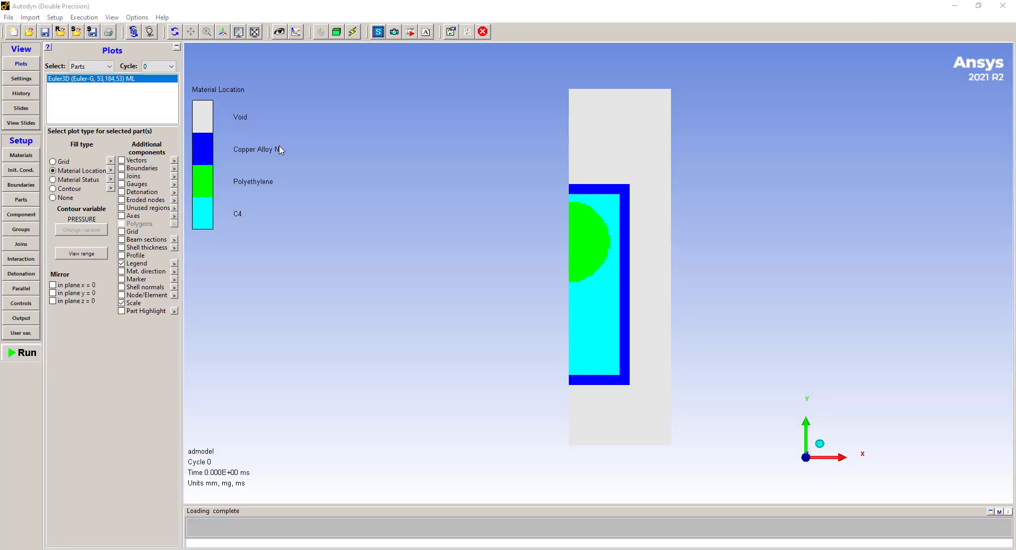
Step: Display a pressure contour plot of the Euler3D part and review the save, results file and refresh output settings
{"action": "left_click", "coordinate": [55, 189]}
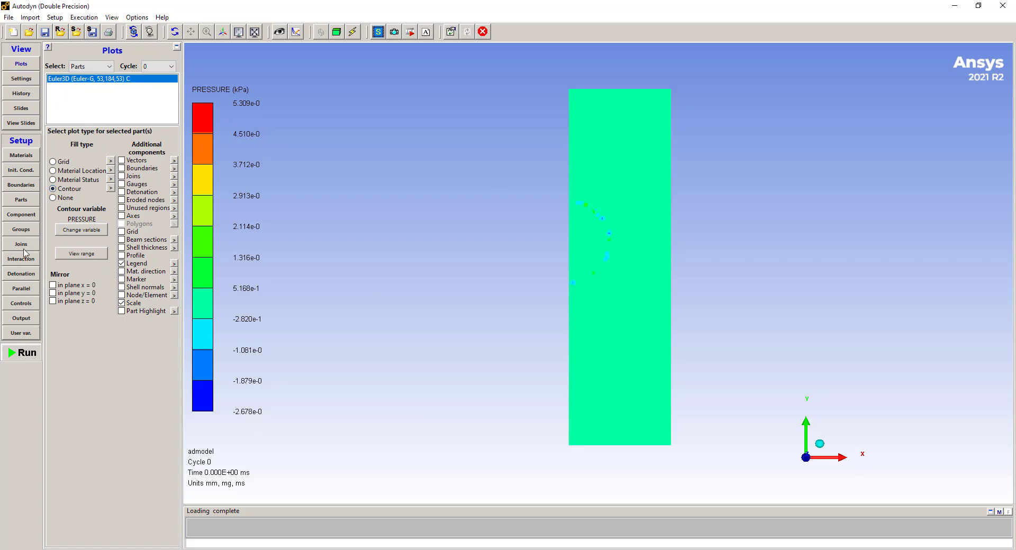
{"action": "left_click", "coordinate": [21, 320]}
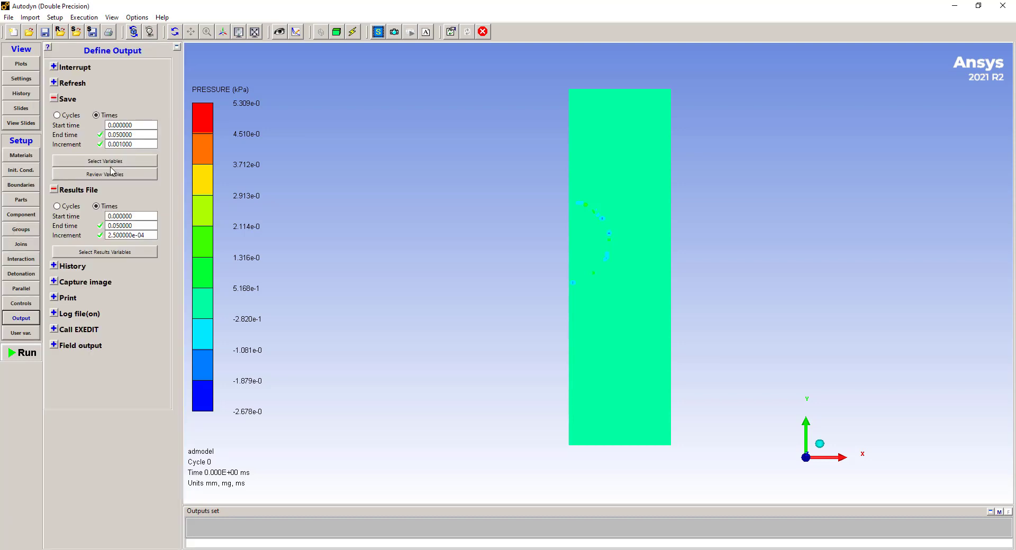
{"action": "left_click", "coordinate": [54, 83]}
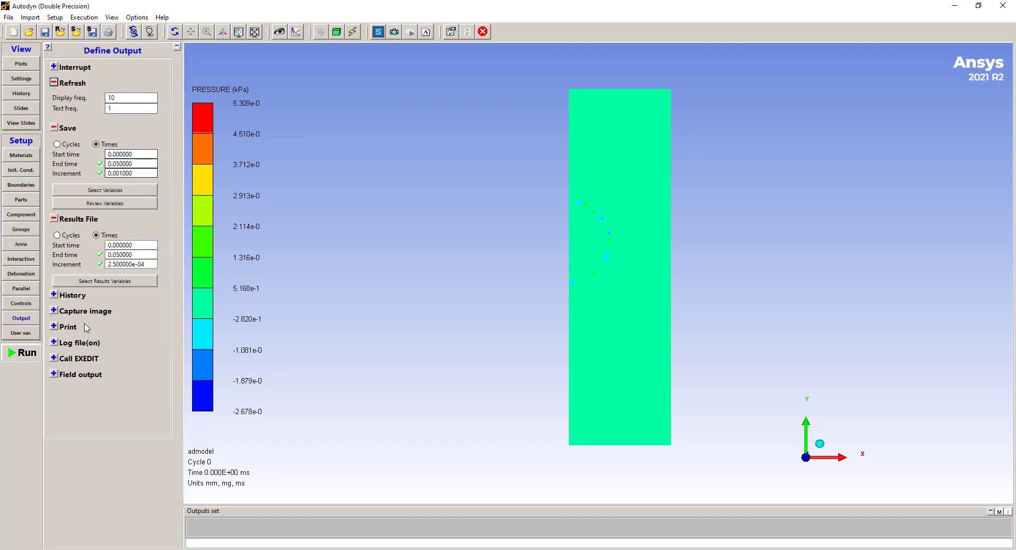
Step: Run the solve from cycle 0, saving the model first and continuing without a contact gap
{"action": "left_click", "coordinate": [24, 353]}
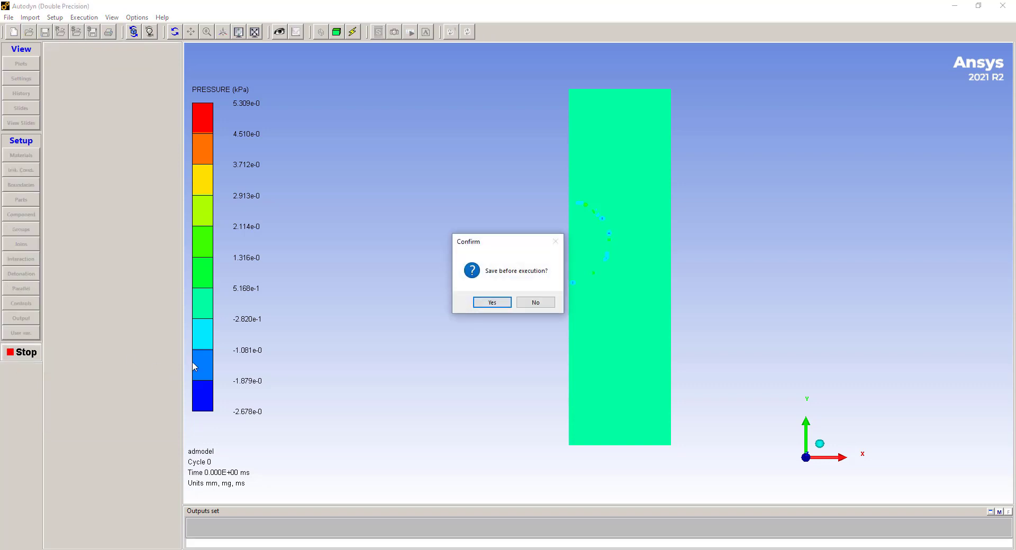
{"action": "left_click", "coordinate": [499, 306]}
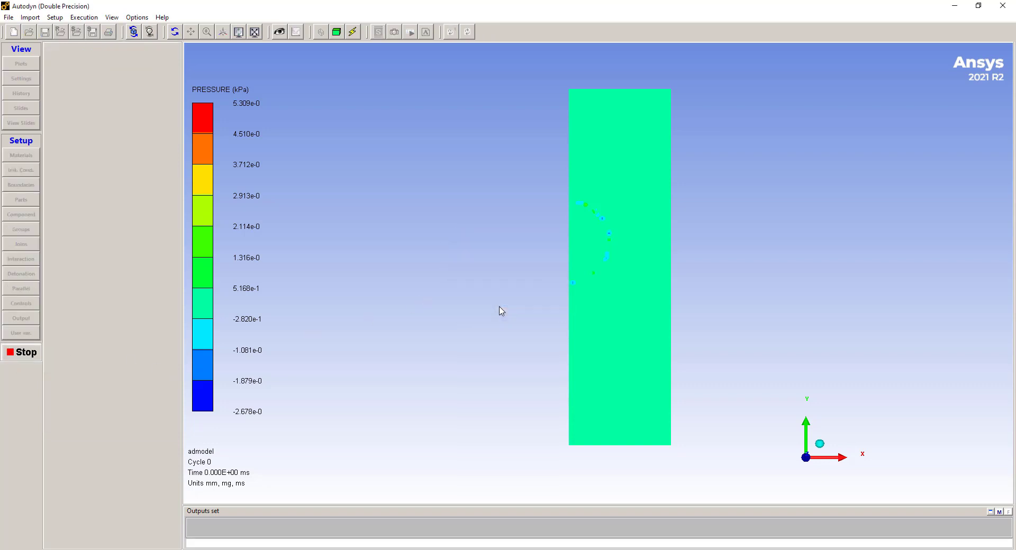
{"action": "left_click", "coordinate": [519, 301]}
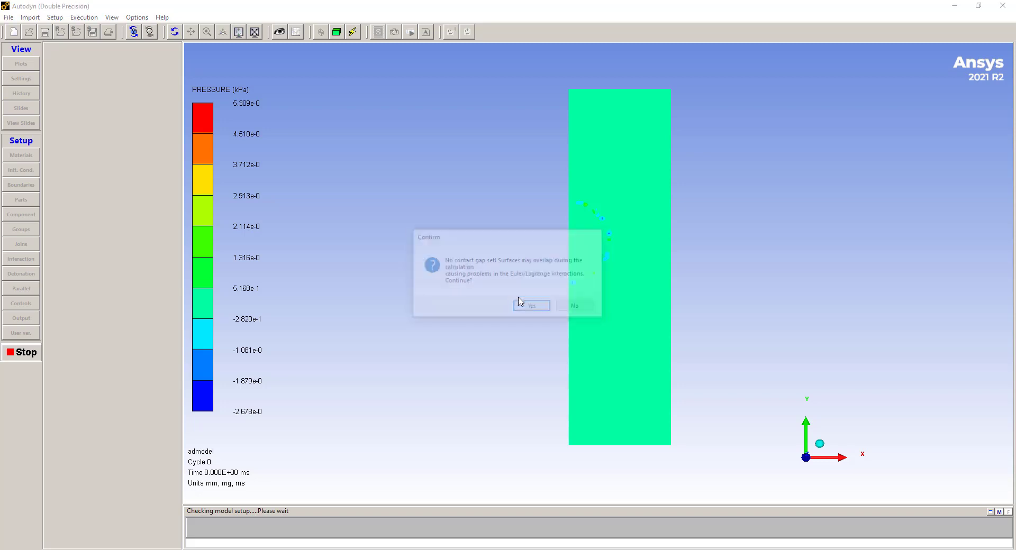
{"action": "left_click", "coordinate": [523, 305]}
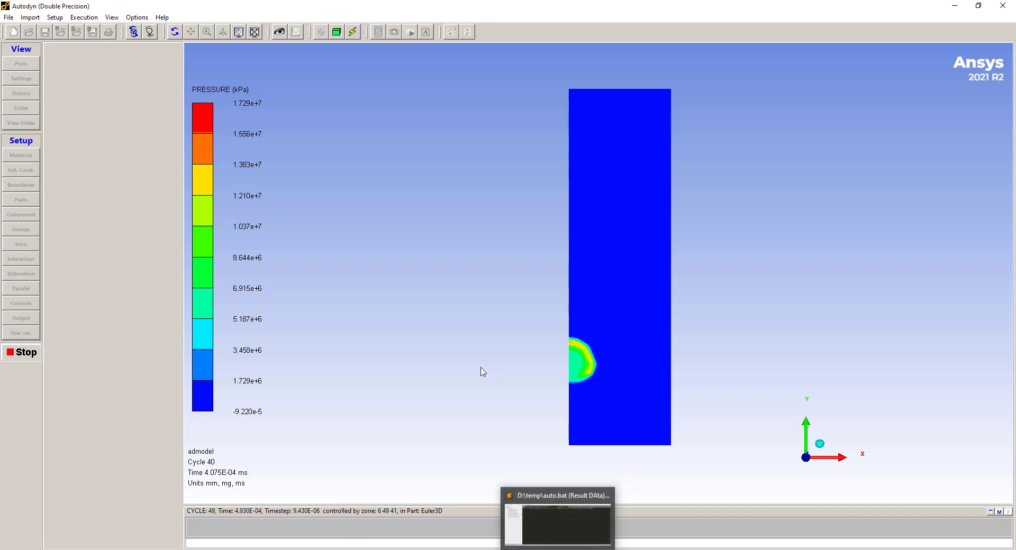
Step: Switch to Sublime Text to review the launch command in auto.bat, and return to the running Autodyn solve
{"action": "key", "text": "alt+Tab"}
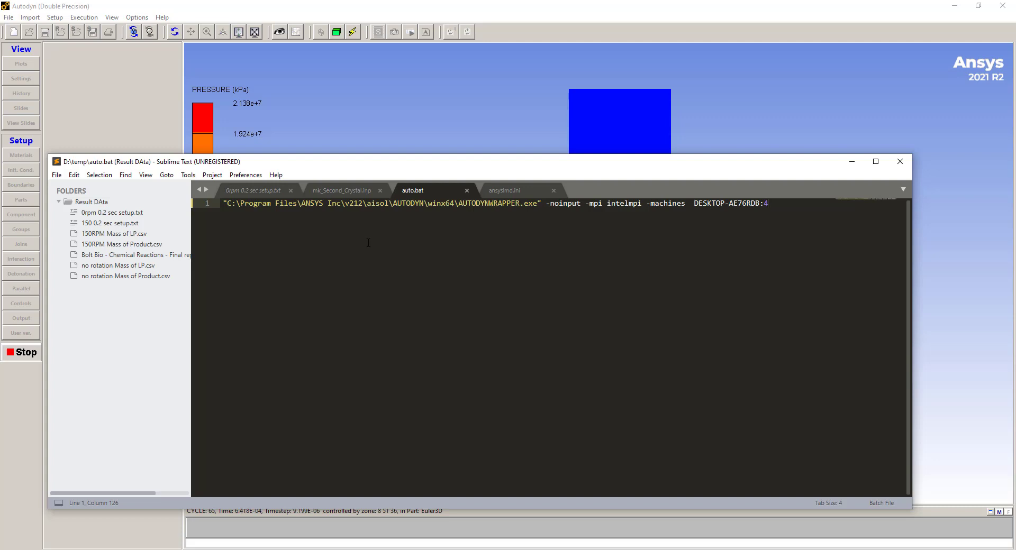
{"action": "left_click", "coordinate": [377, 140]}
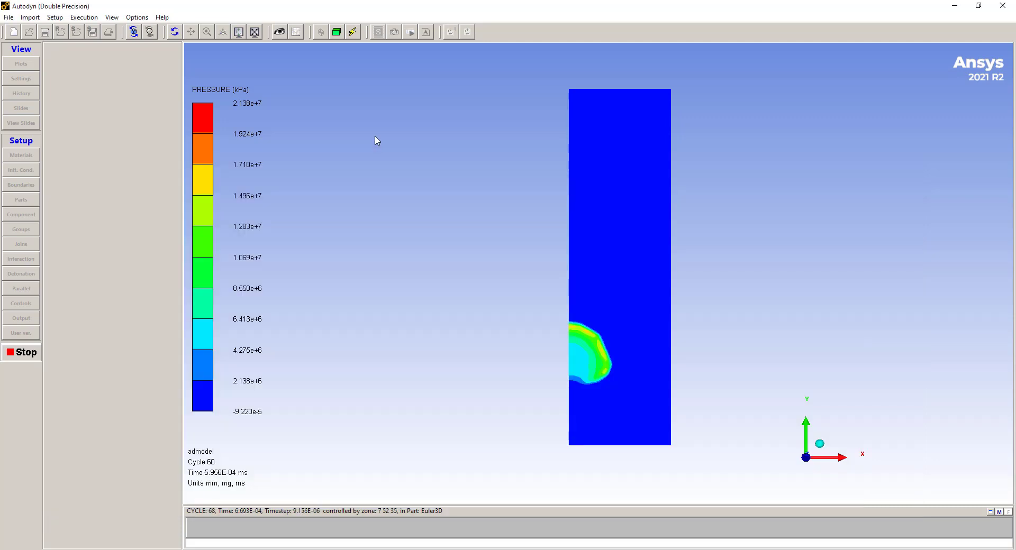